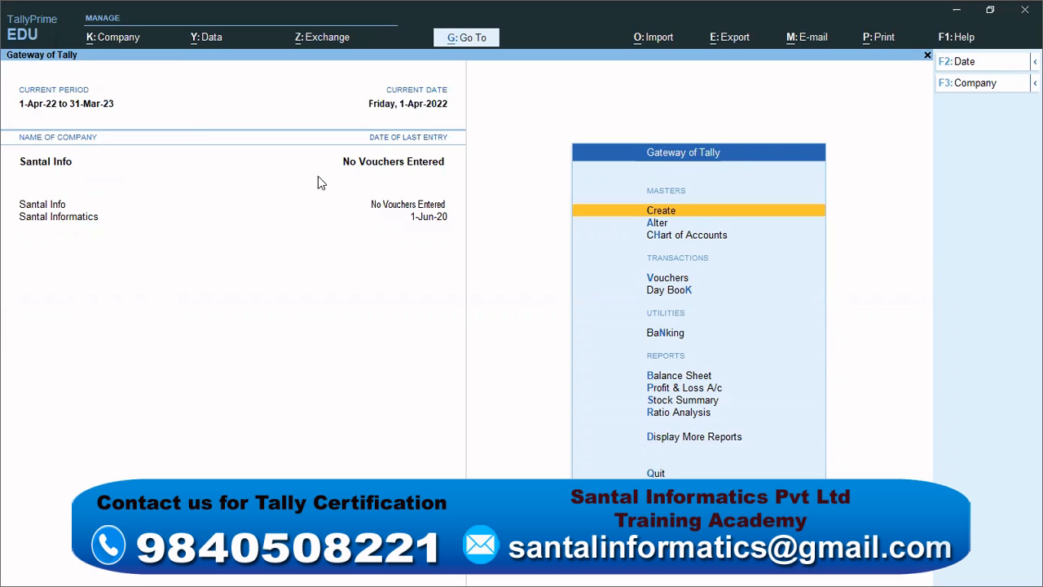
Step: Open a purchase voucher and enter supplier invoice number 101 dated 1-Apr-22
key(Down)
key(Down)
key(Down)
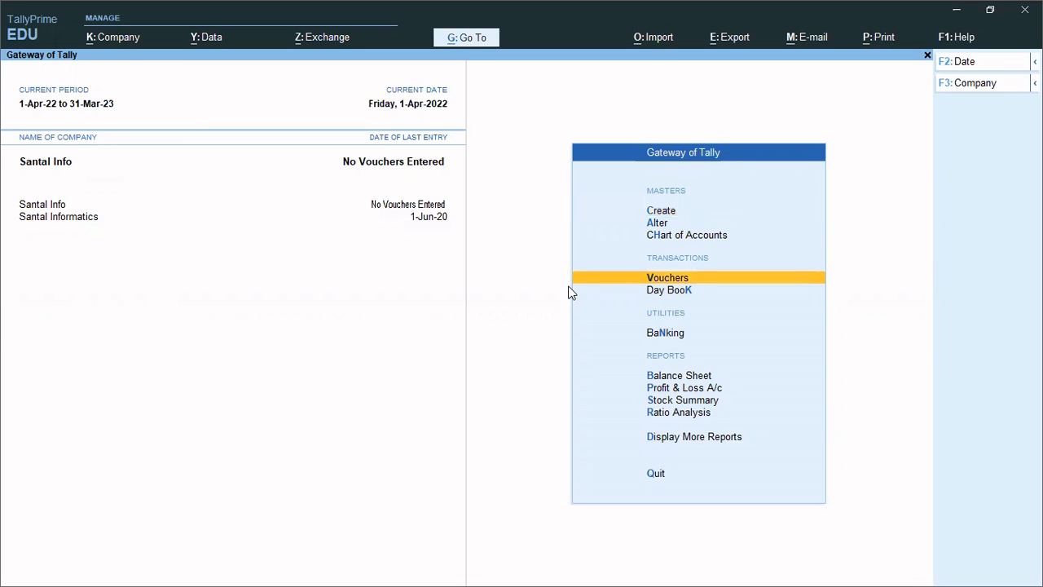
key(Return)
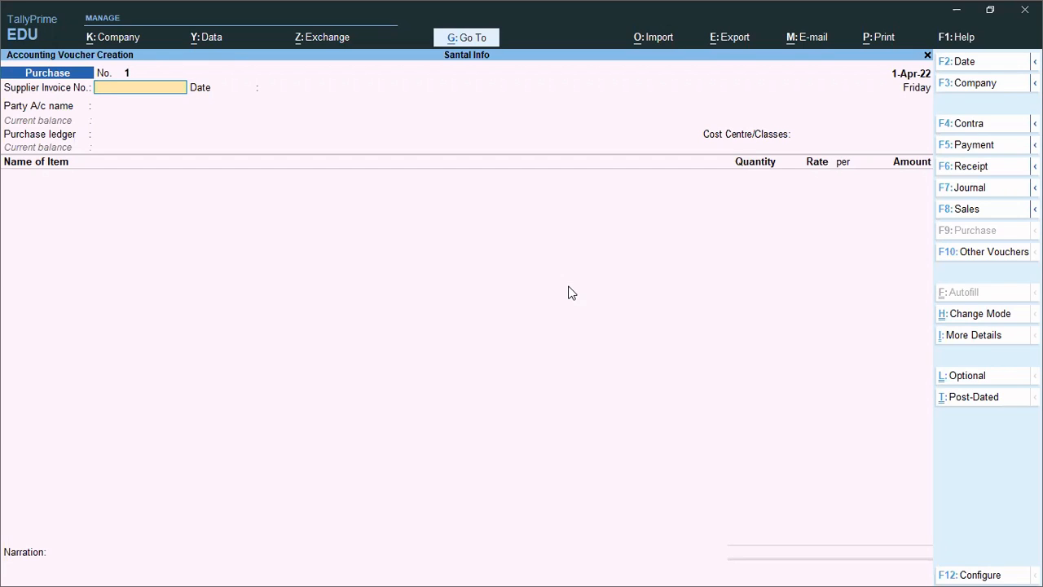
text(01)
key(Return)
key(Return)
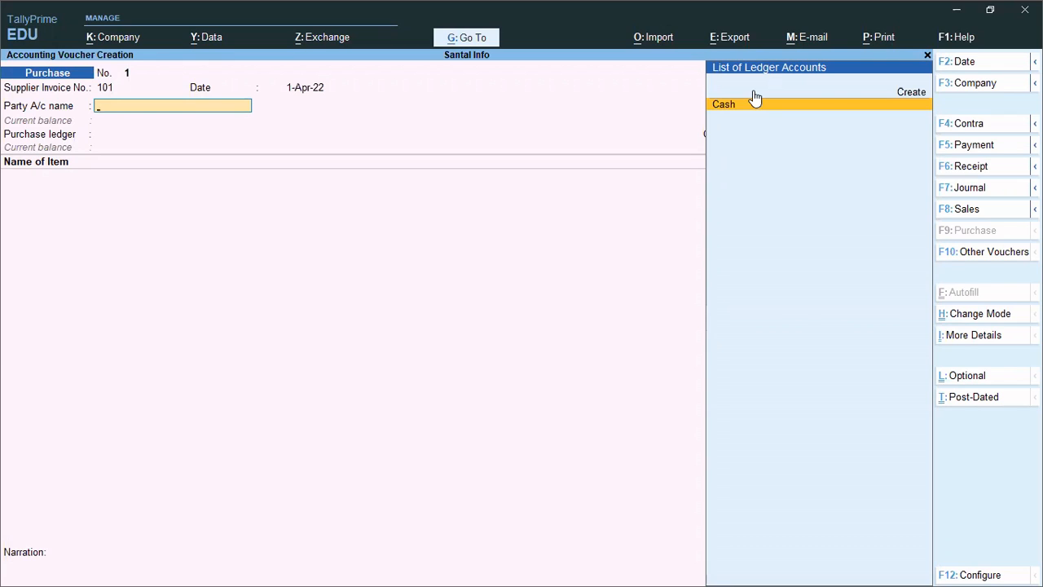
Step: Create a party ledger named Abc Company Crs under Sundry Creditors, with bill-by-bill balances set to No
key(alt+c)
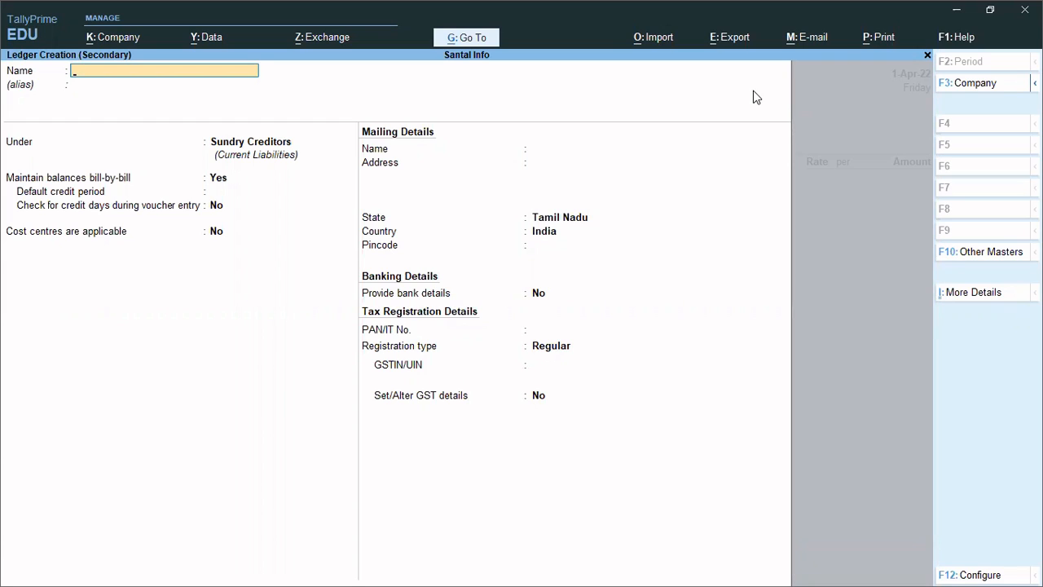
text(Abc company c)
key(BackSpace)
text(Crs)
key(Return)
key(Return)
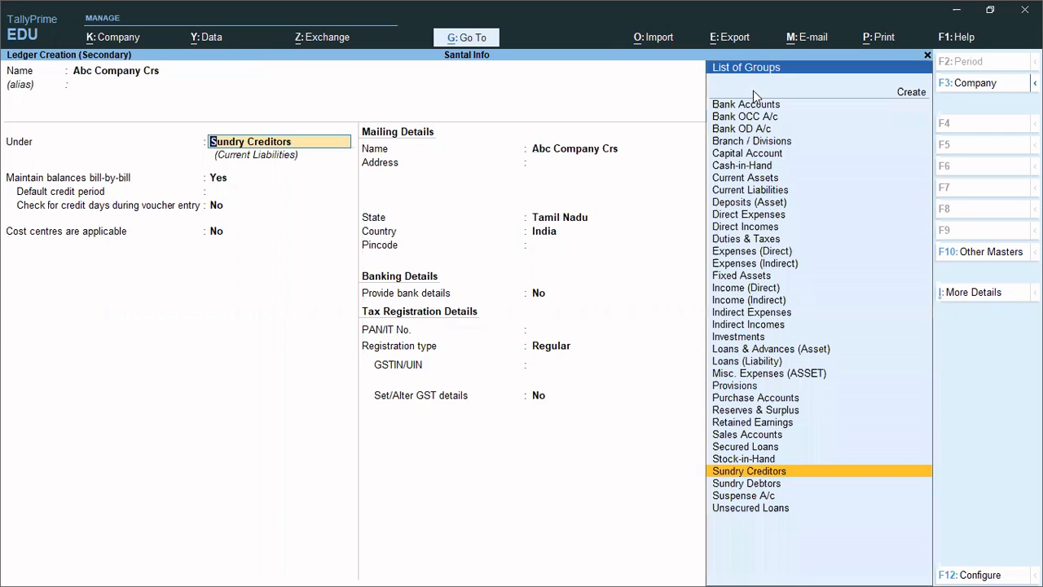
key(Return)
text(n)
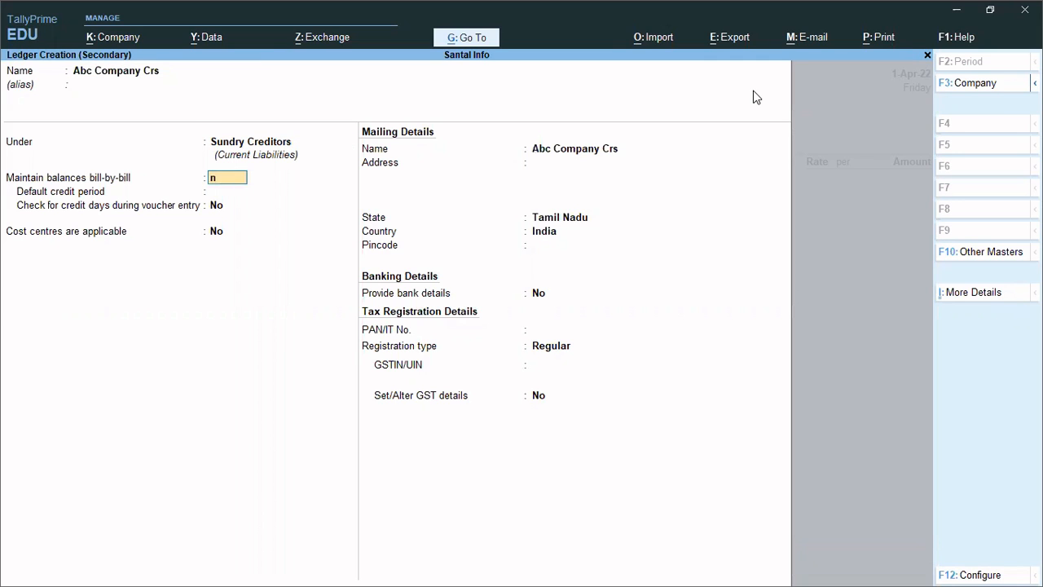
key(Return)
key(Return)
key(Return)
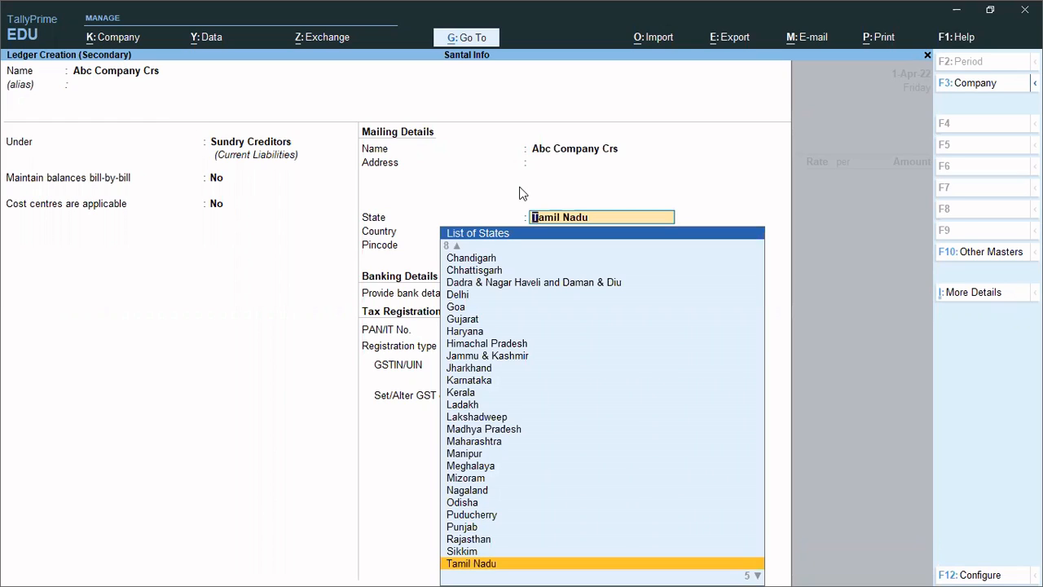
Step: Keep Tamil Nadu, India and no bank details for the party ledger, and set its registration type to Regular
key(Return)
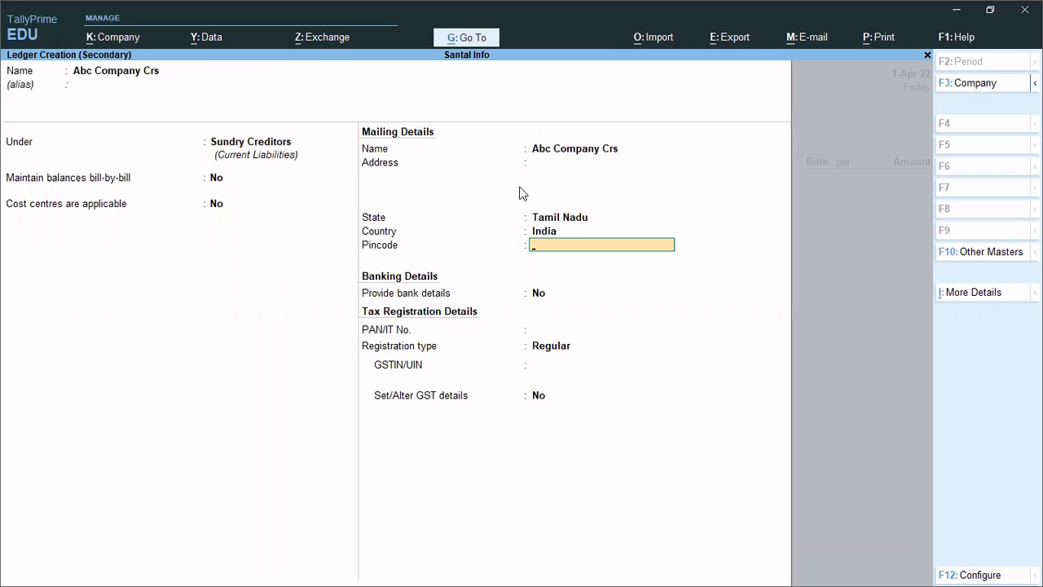
key(Return)
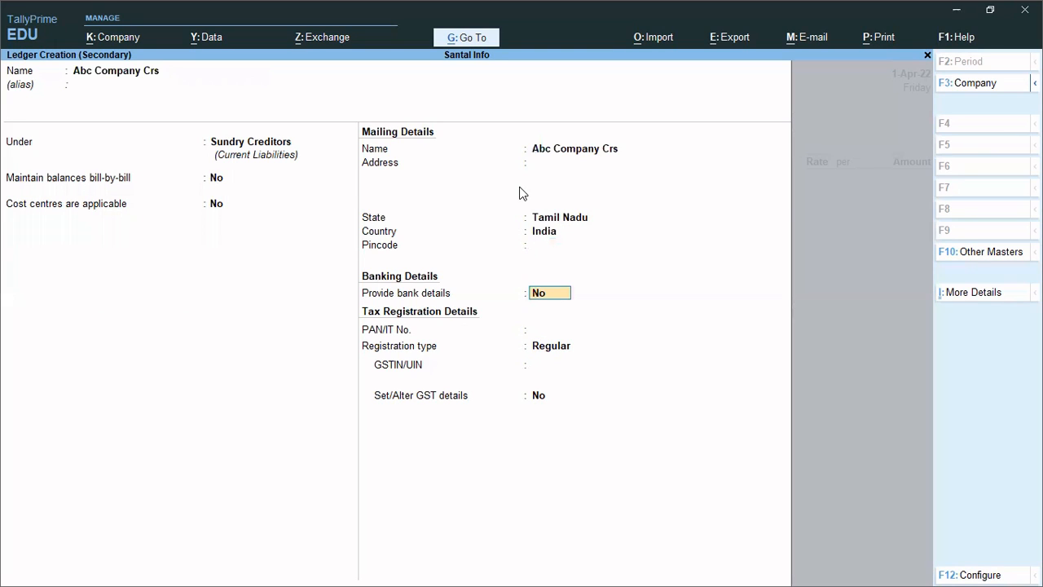
key(Return)
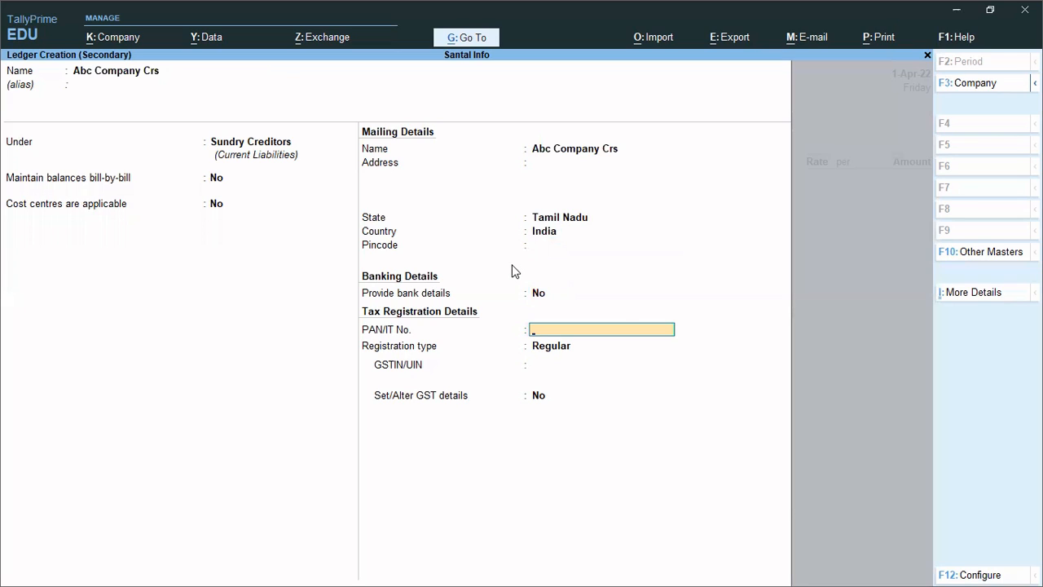
key(Return)
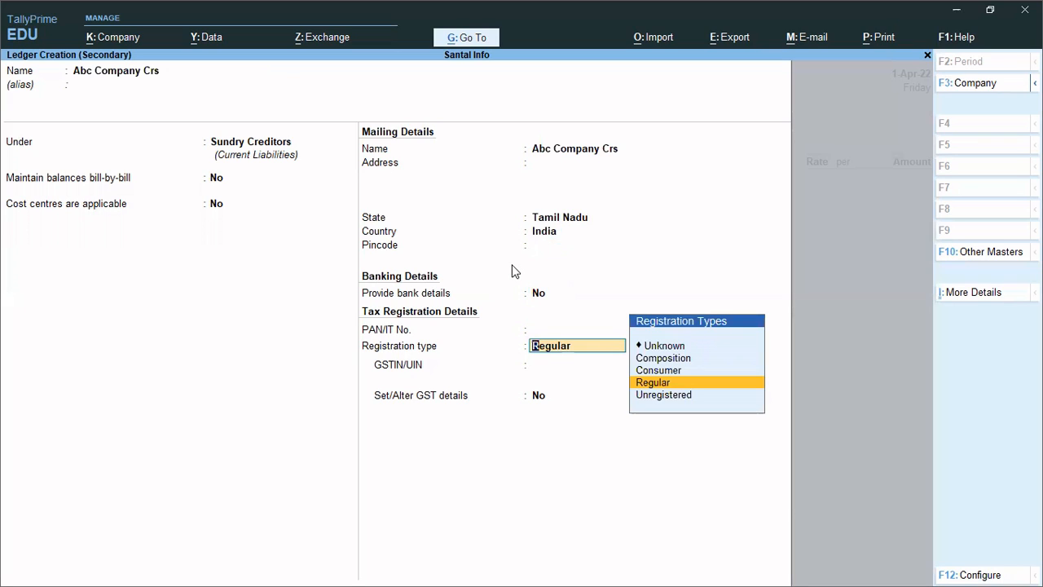
key(Return)
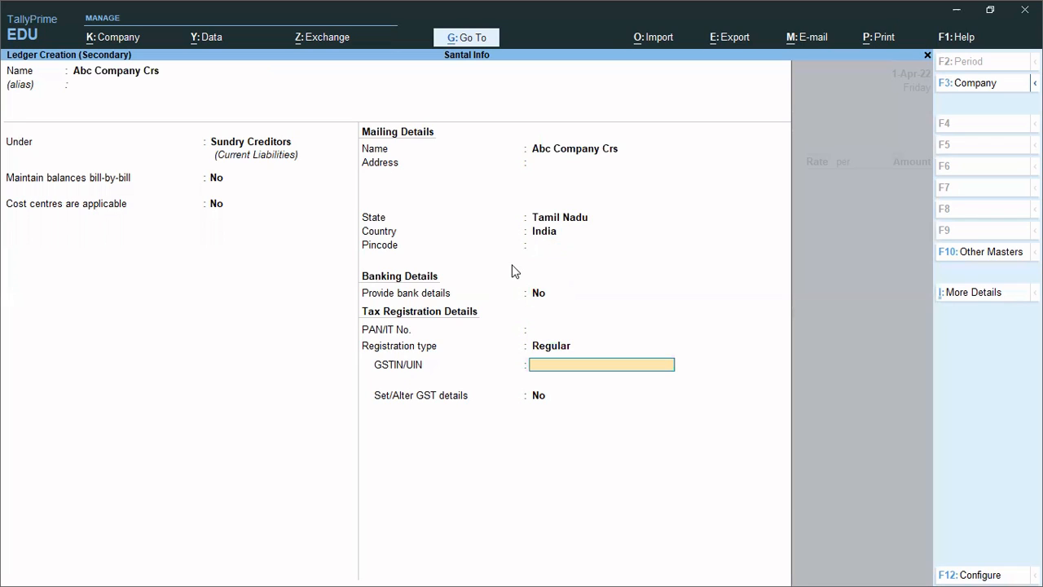
Step: Enter the party's GSTIN/UIN, accept its additional GST details with the default options, and save the ledger
text(33ASDFG123451A1)
key(Return)
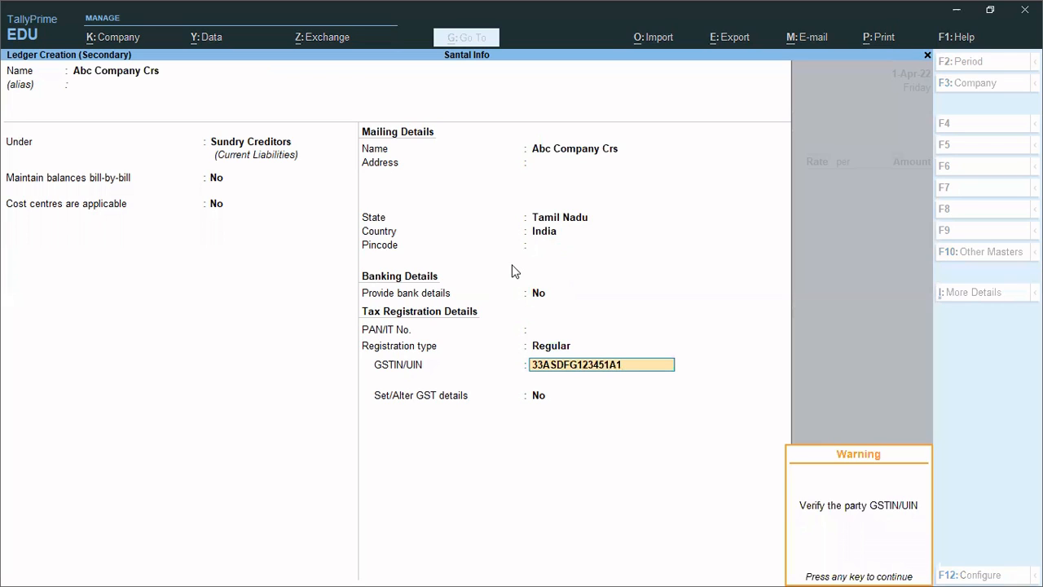
key(Return)
text(y)
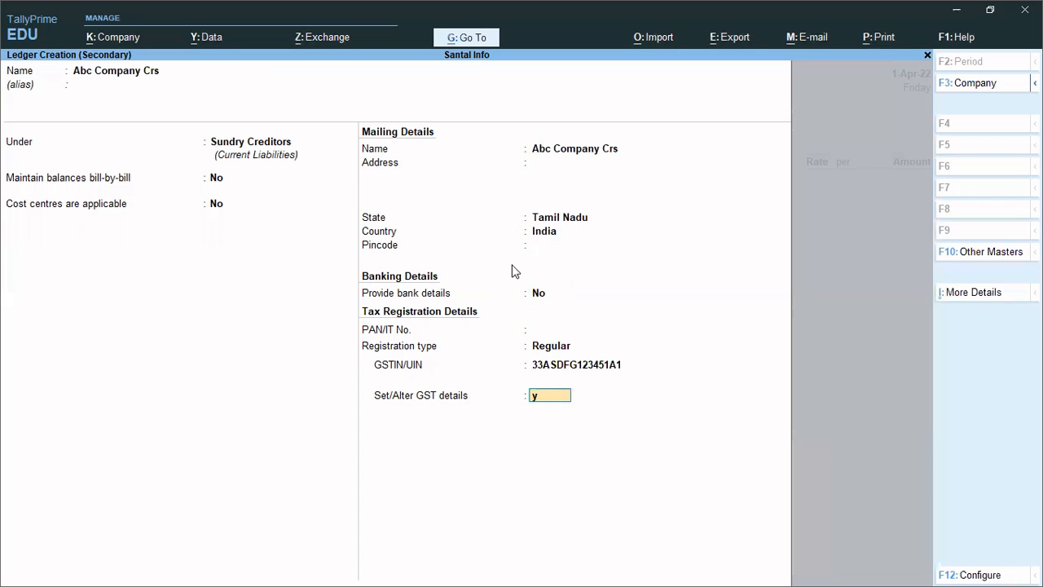
key(Return)
key(Return)
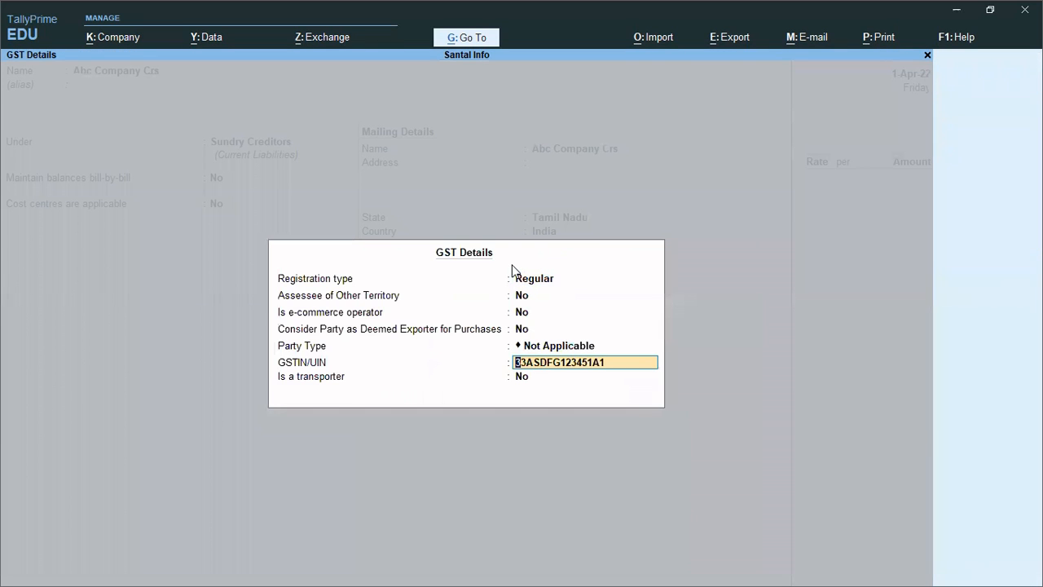
key(Return)
key(Return)
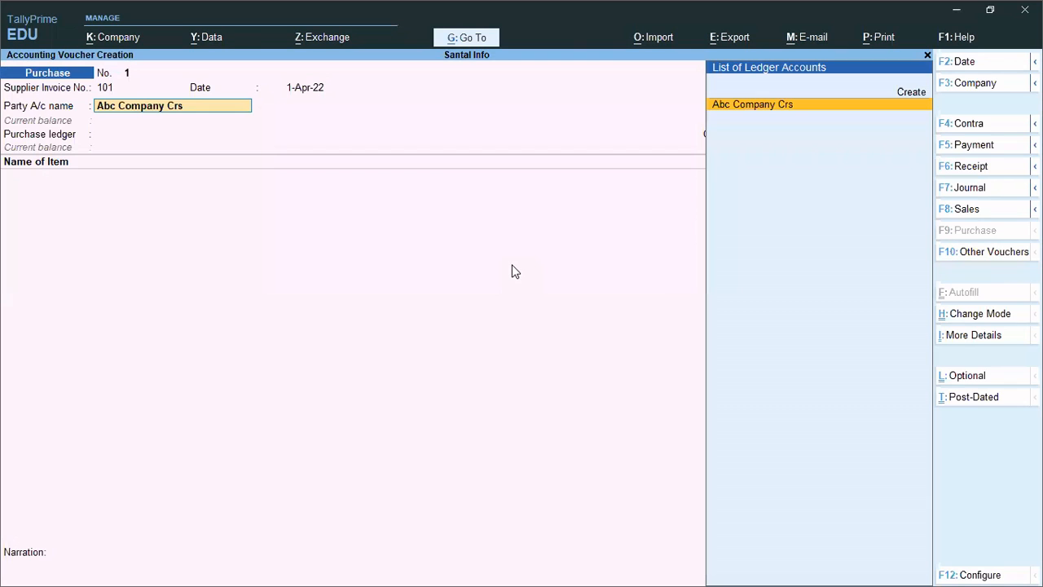
Step: Select Abc Company Crs as the voucher's party account and leave all receipt details blank
key(Return)
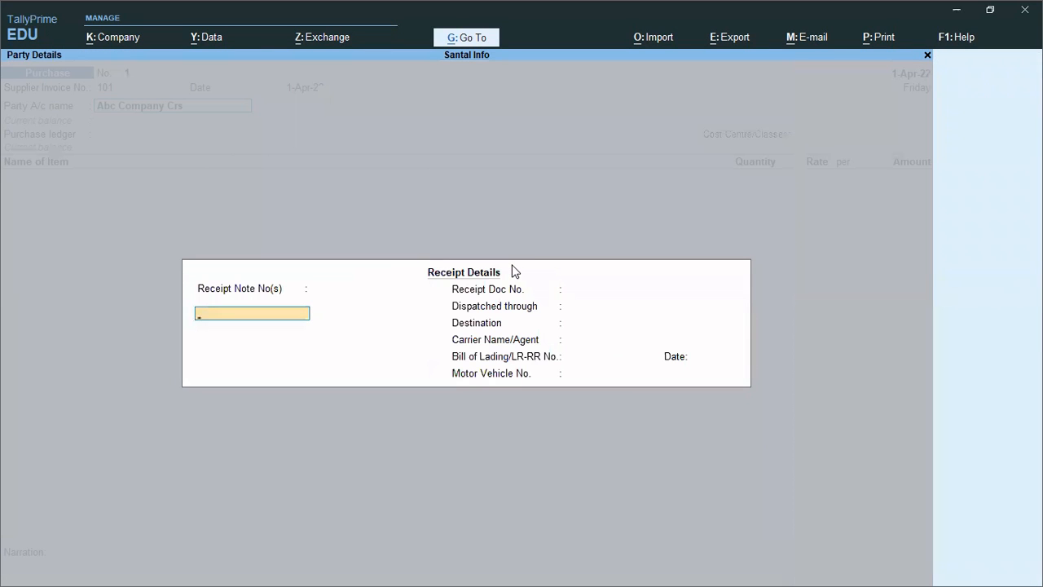
key(Return)
key(Return)
key(Return)
key(Return)
key(Return)
key(Return)
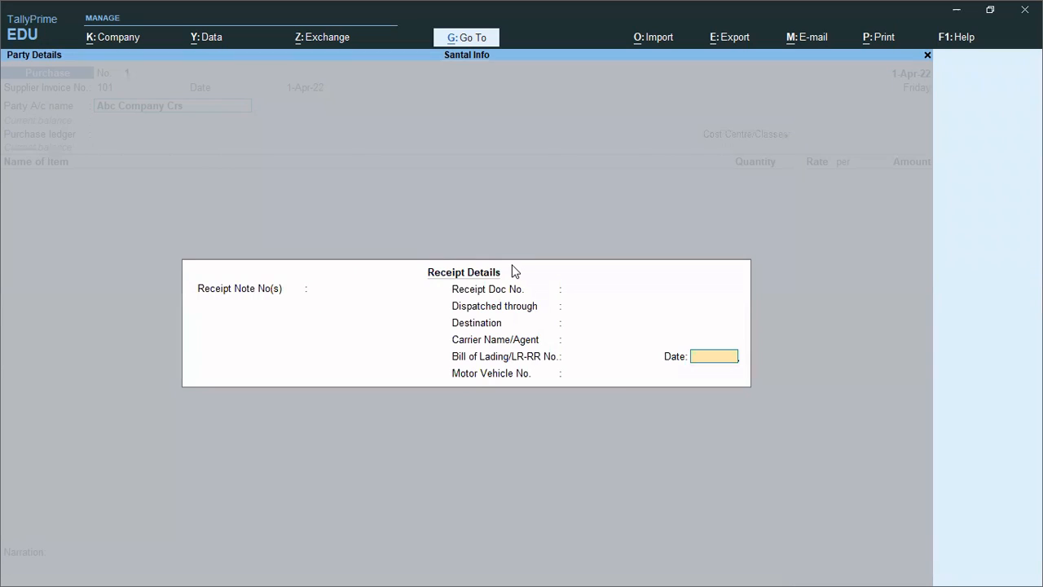
key(Return)
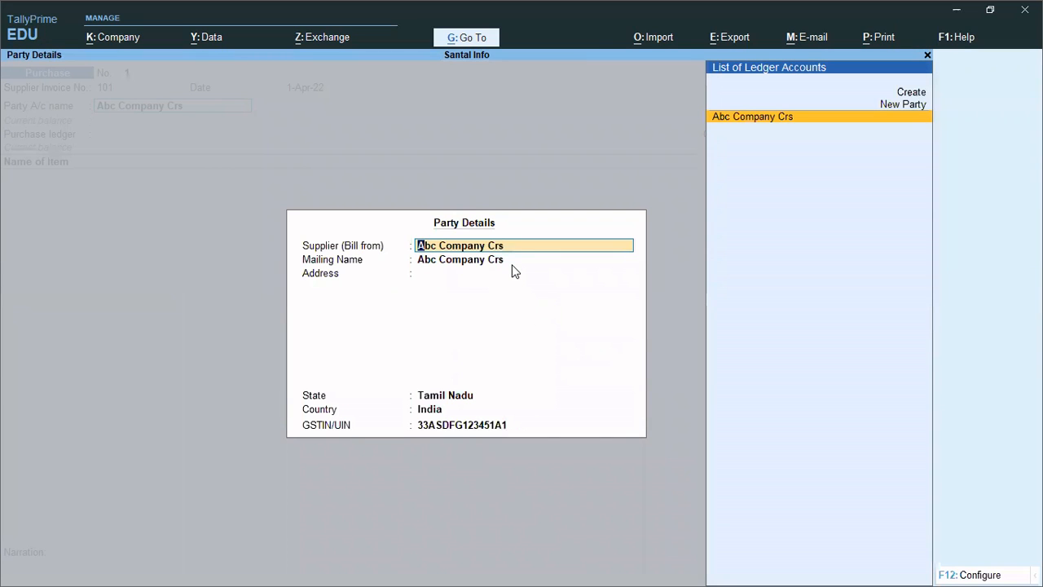
Step: Accept the default supplier, mailing name, state and country in the voucher's party details
key(Return)
key(Return)
key(Return)
key(Return)
key(Return)
key(Return)
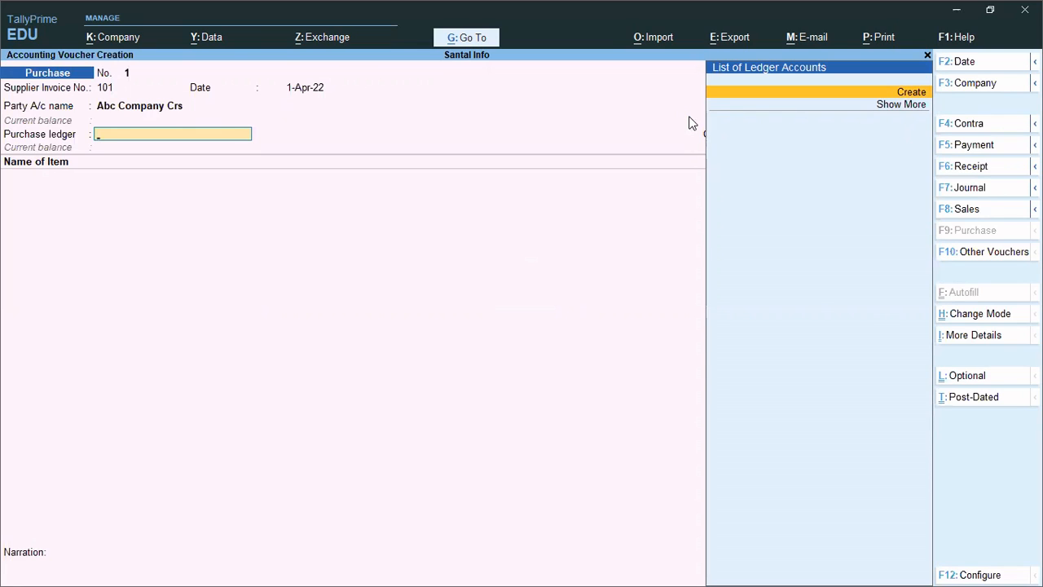
Step: Create a purchase ledger named Purchase under the Purchase Accounts group
key(alt+c)
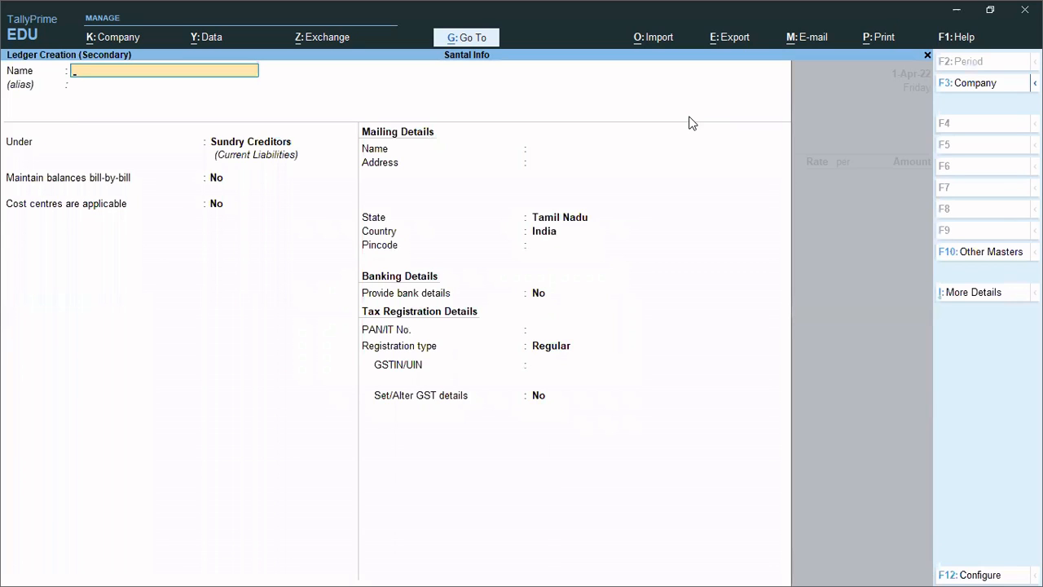
text(Purchase)
key(Return)
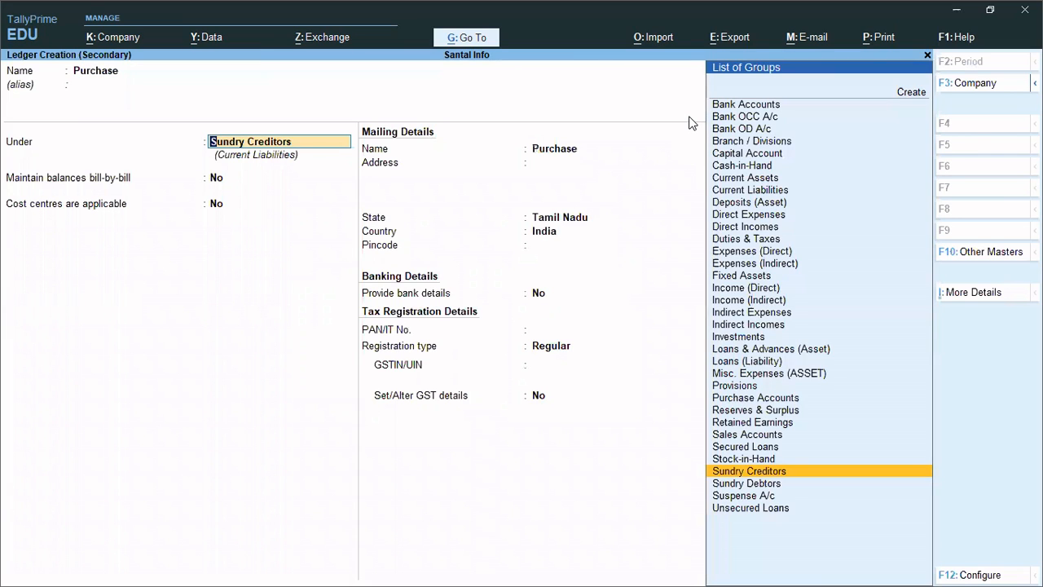
text(P)
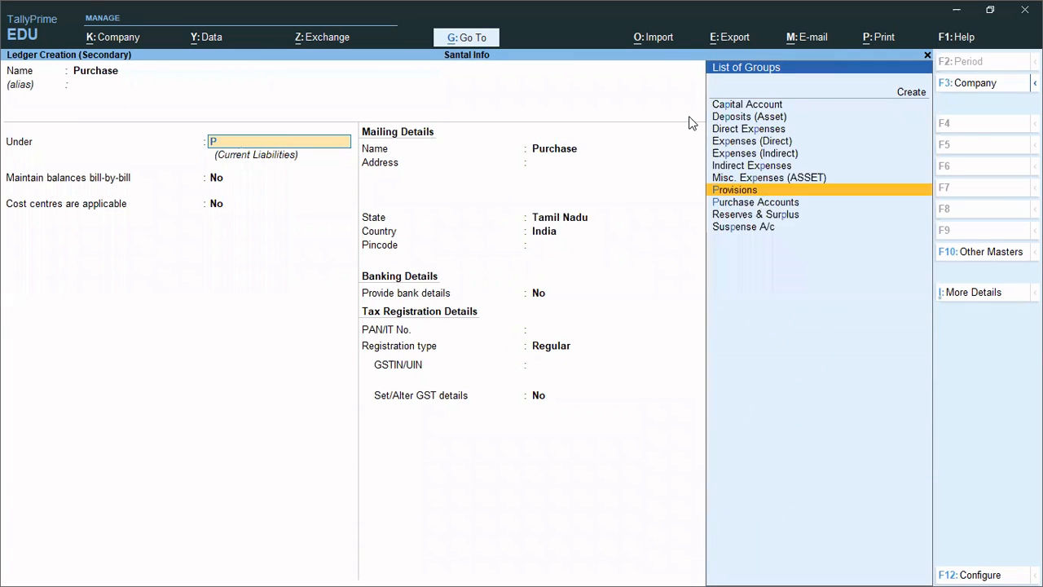
key(Down)
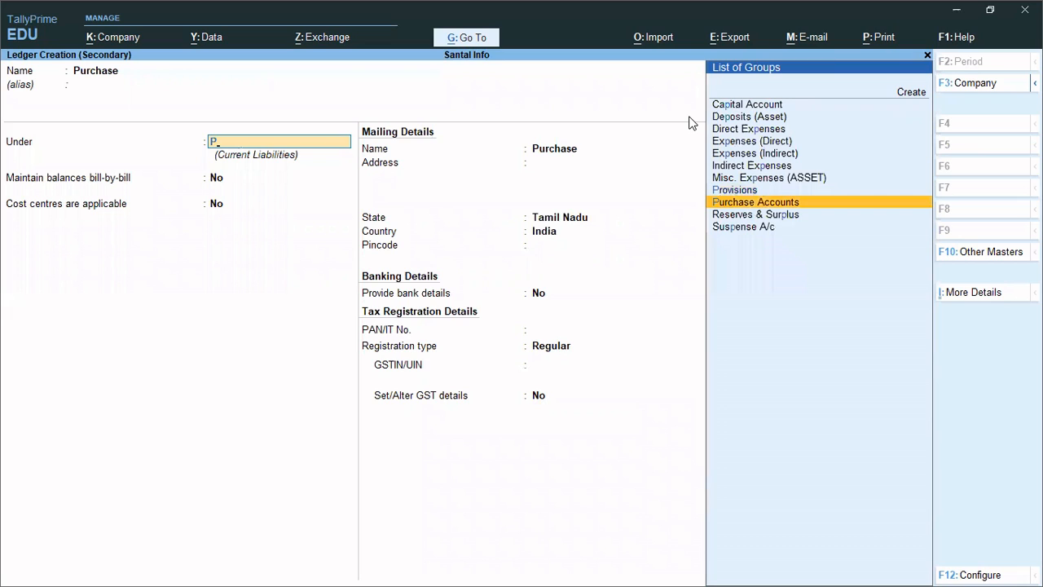
key(Return)
key(Return)
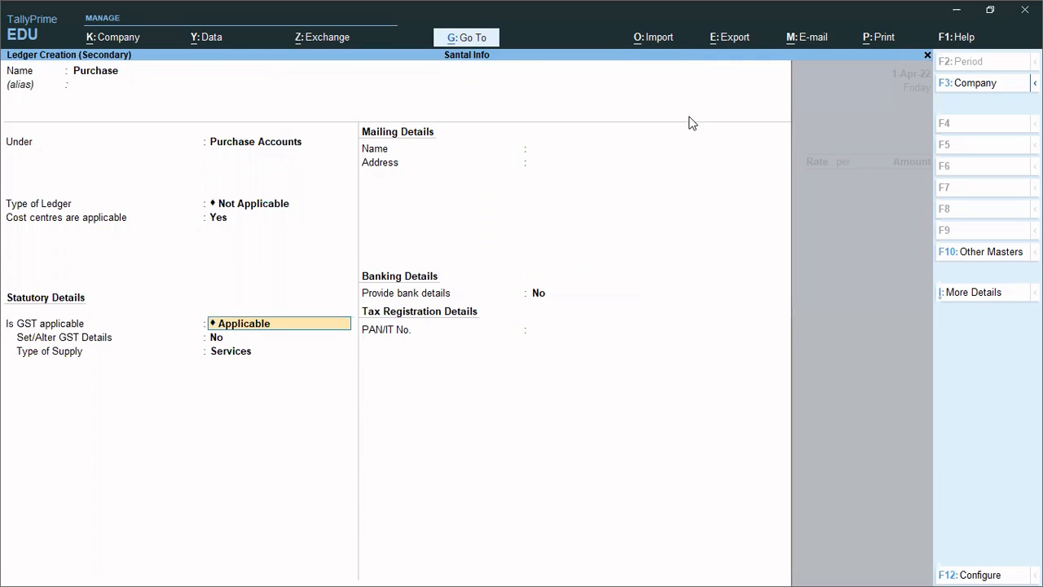
Step: Make GST applicable to the Purchase ledger with supply type Goods, save it, and set the voucher's cost centre class to Not Applicable
key(Return)
key(Return)
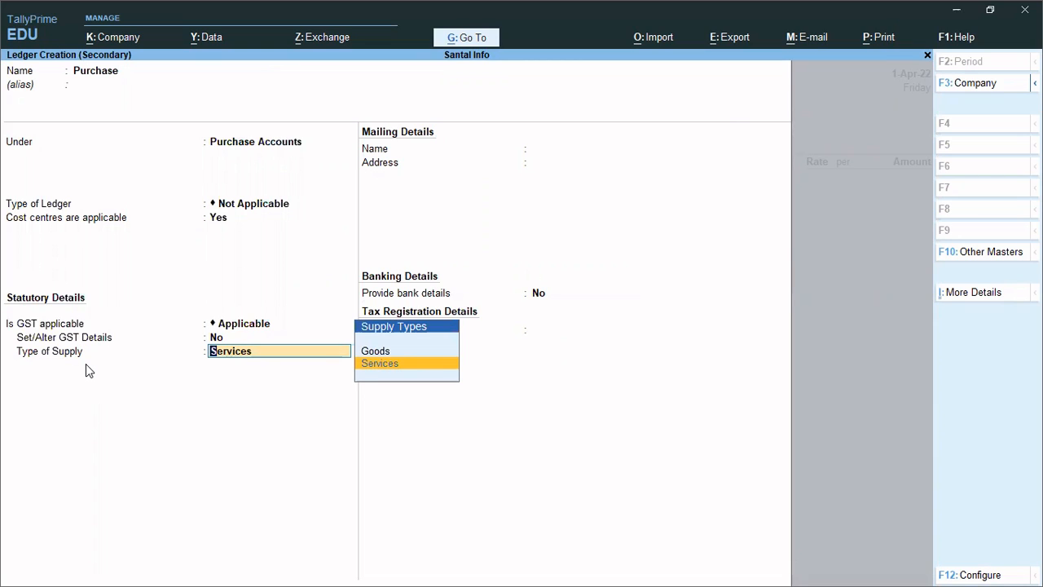
key(Up)
key(Return)
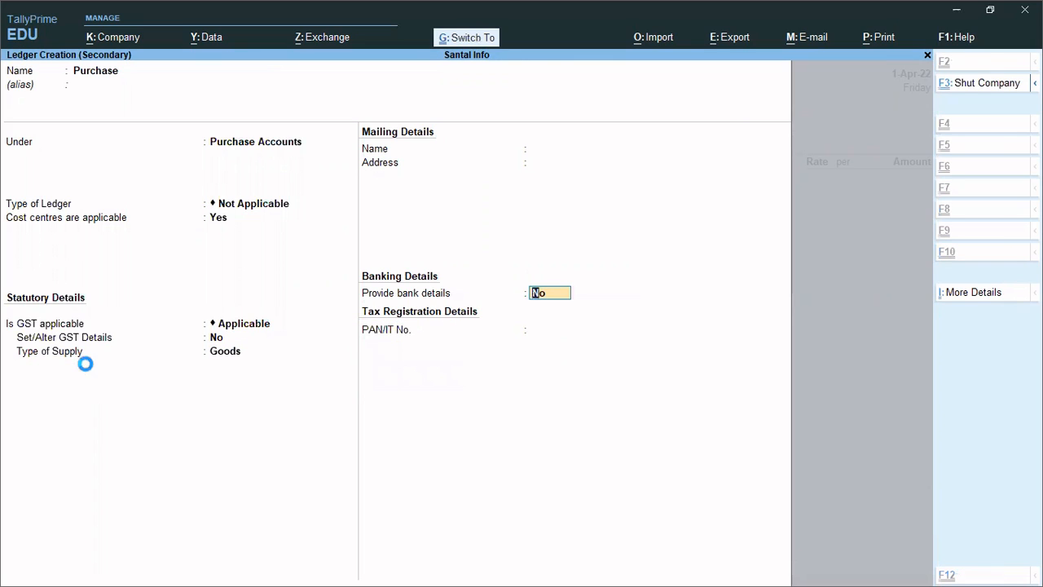
key(ctrl+a)
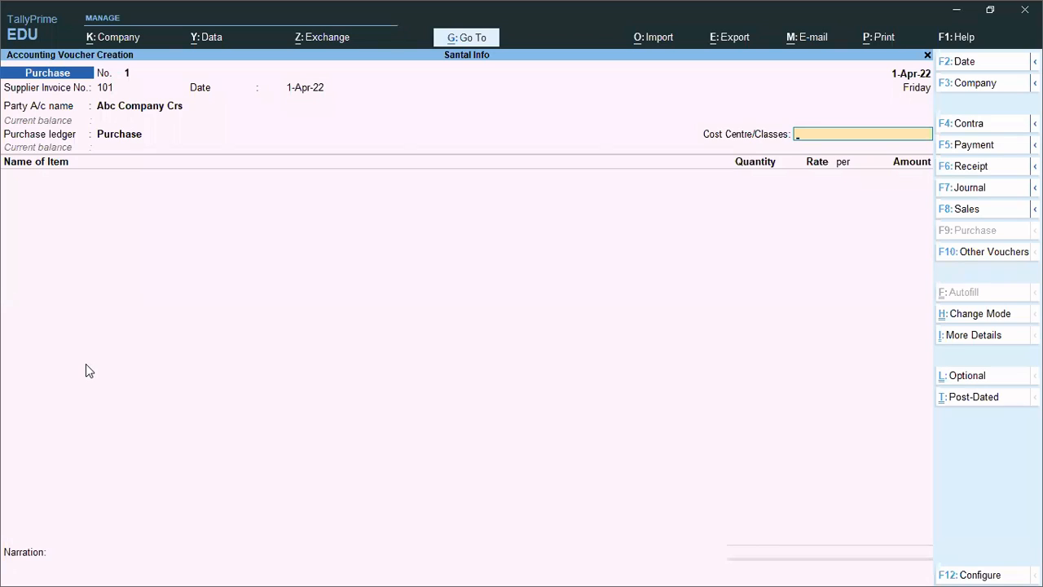
key(Return)
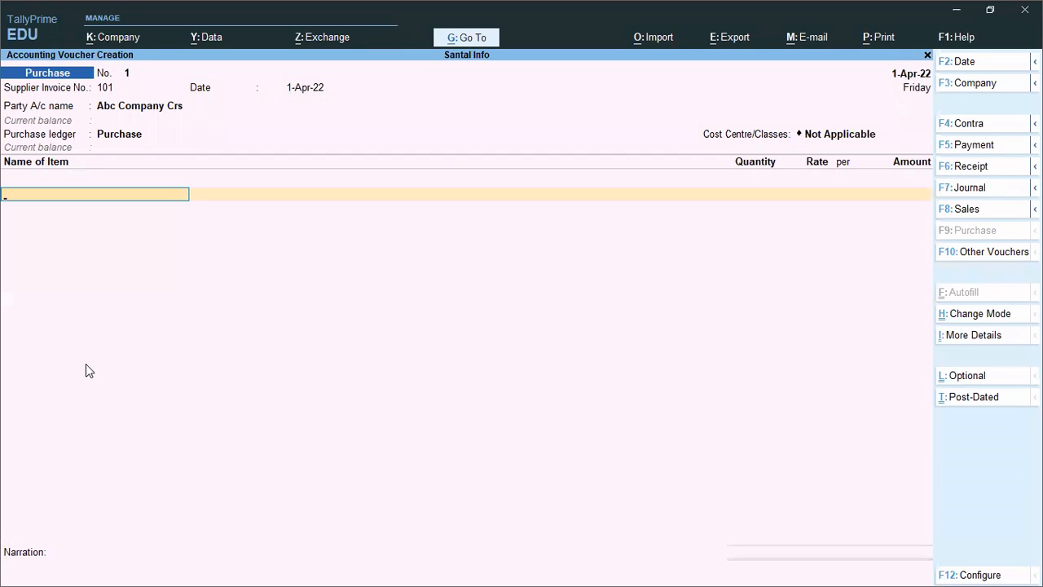
Step: Start a new stock item from the voucher's item line, named Monitor and placed under Primary
text(o)
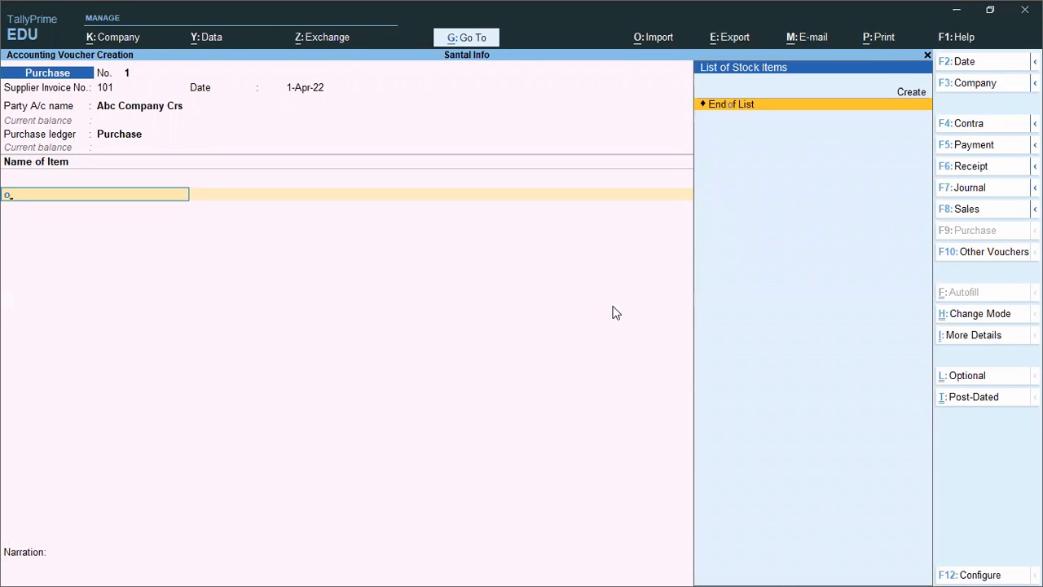
key(BackSpace)
key(alt)
key(alt+c)
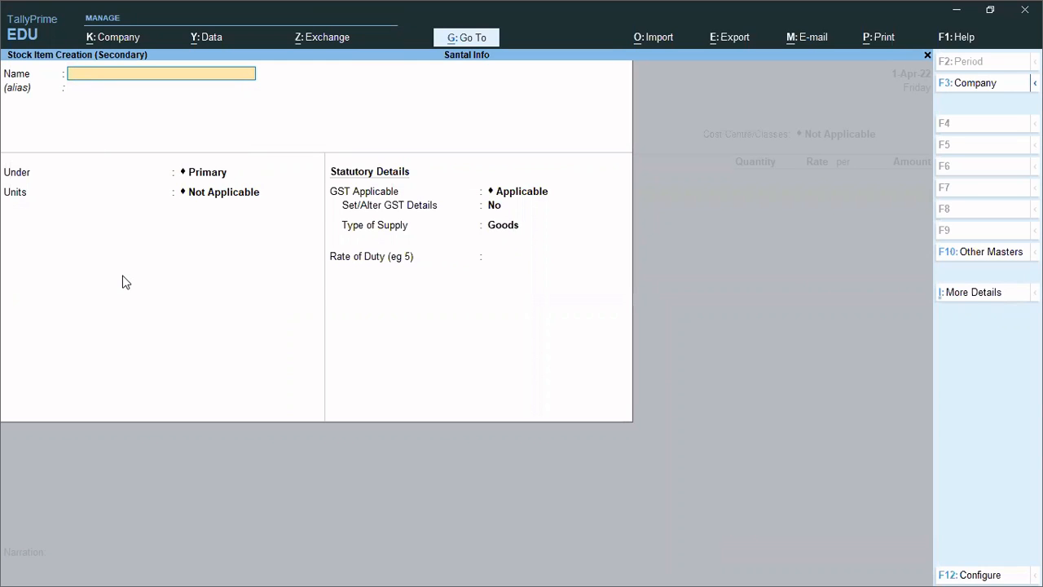
text(Monitor)
key(Return)
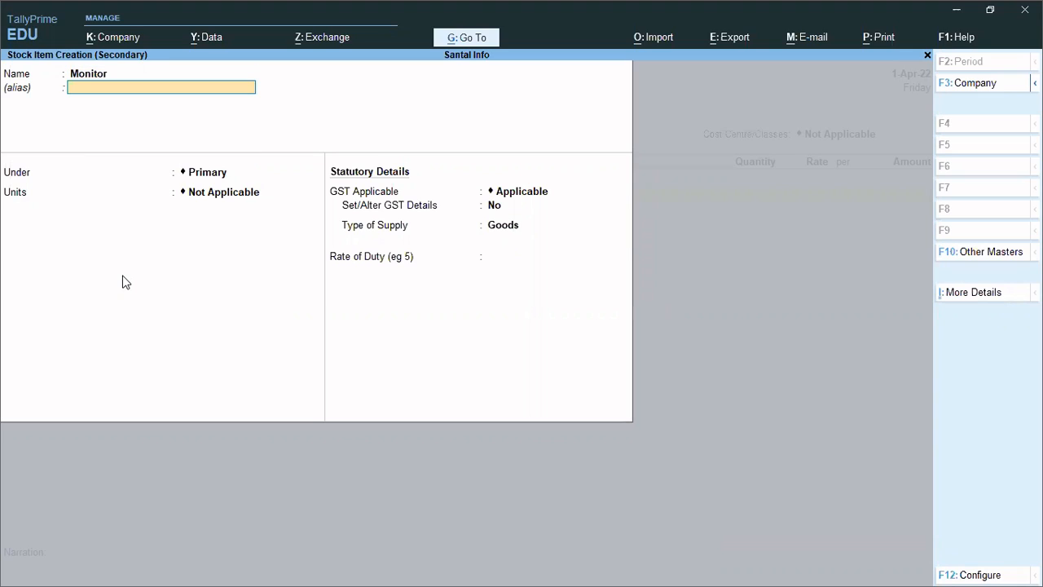
key(Return)
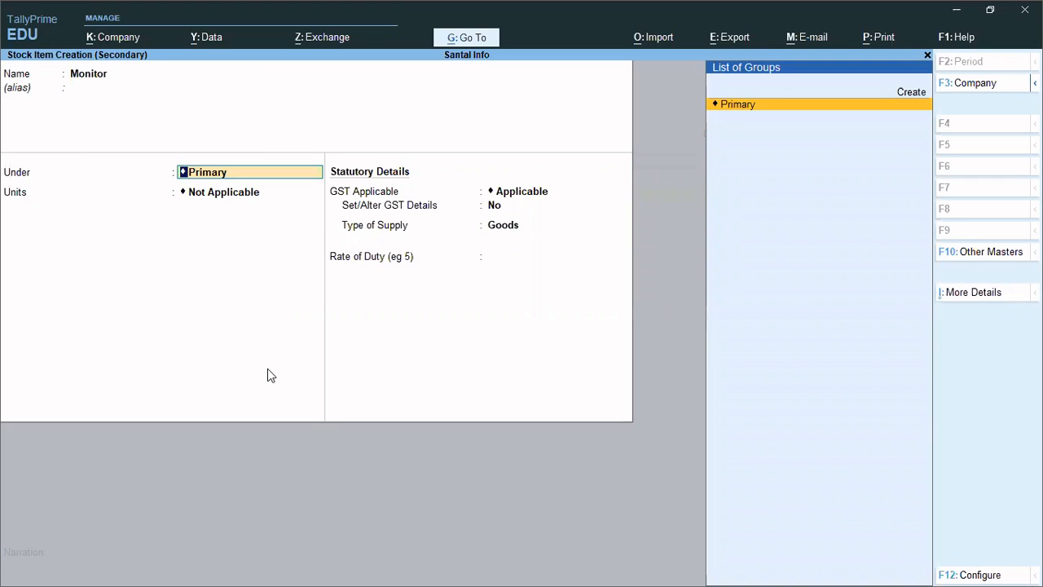
key(Return)
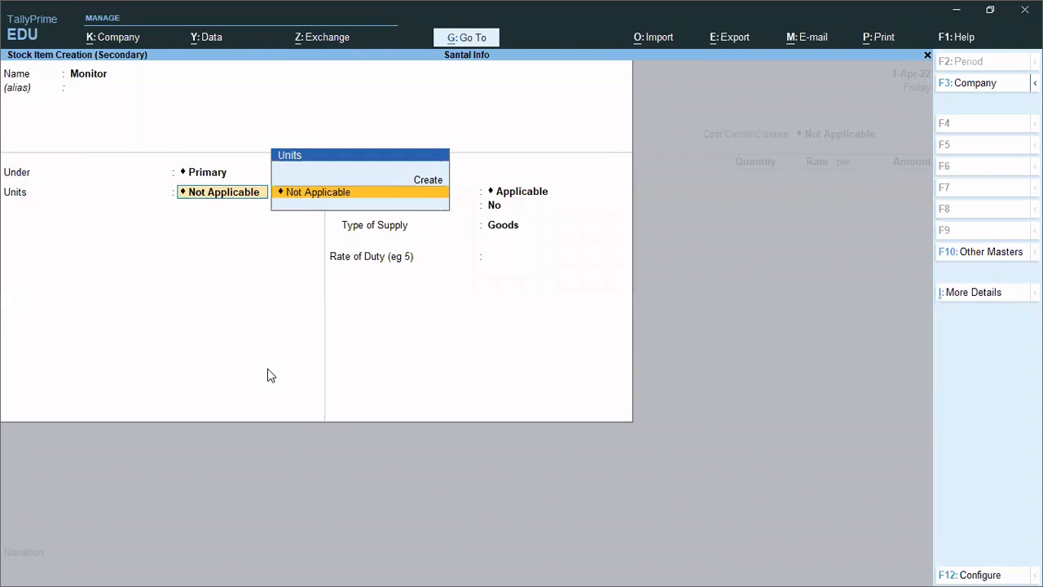
Step: Create a simple unit with symbol nos, formal name Numbers and quantity code NOS-NUMBERS for the Monitor stock item
key(alt+c)
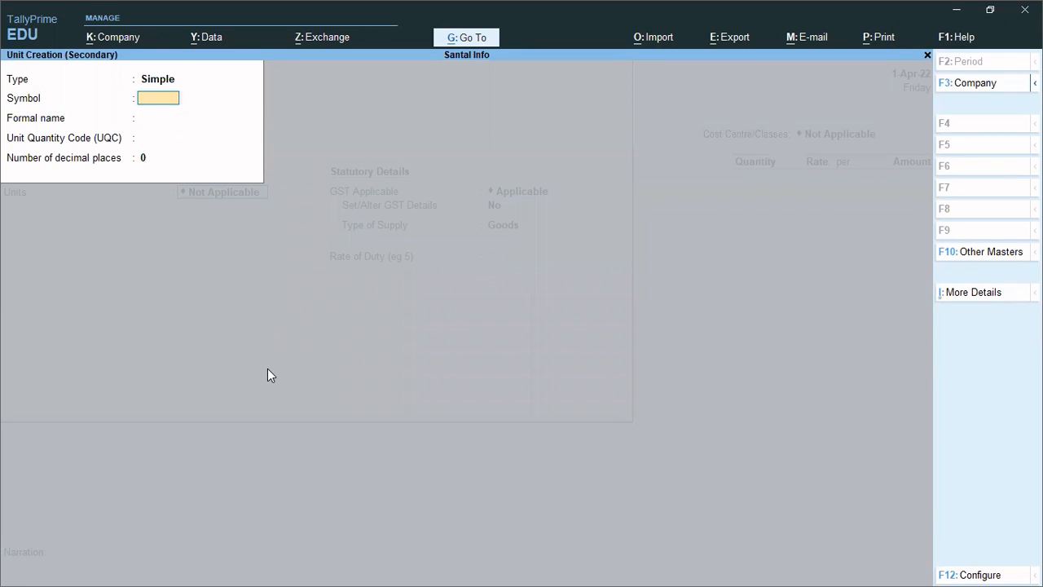
text(nos)
key(Return)
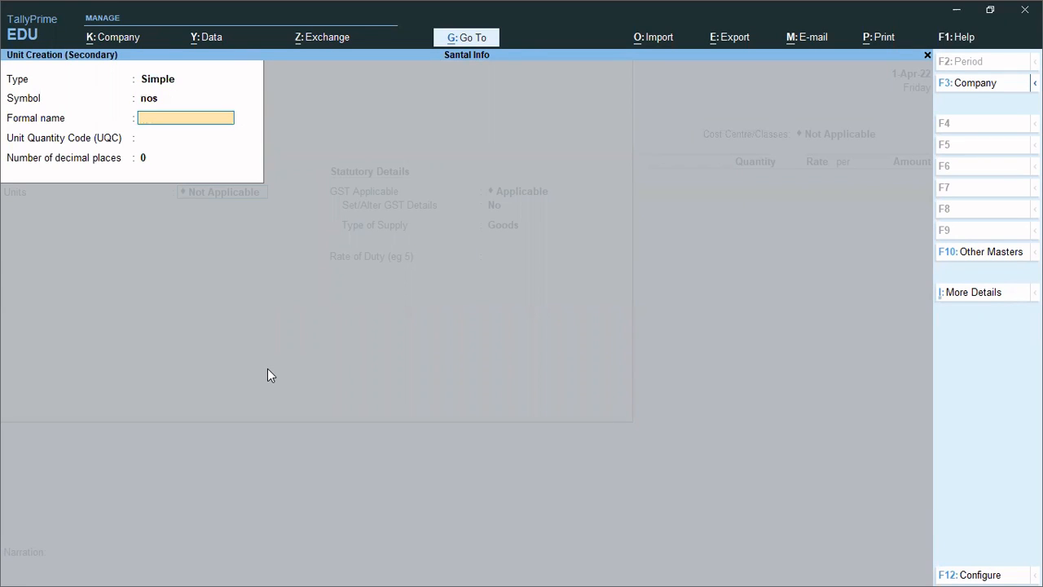
text(Numbers)
key(Return)
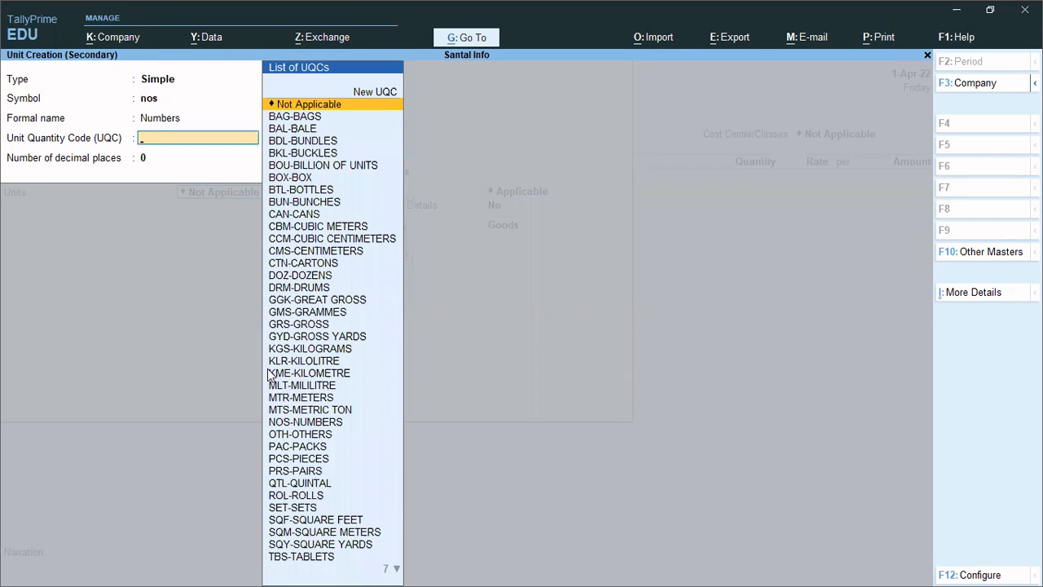
text(n)
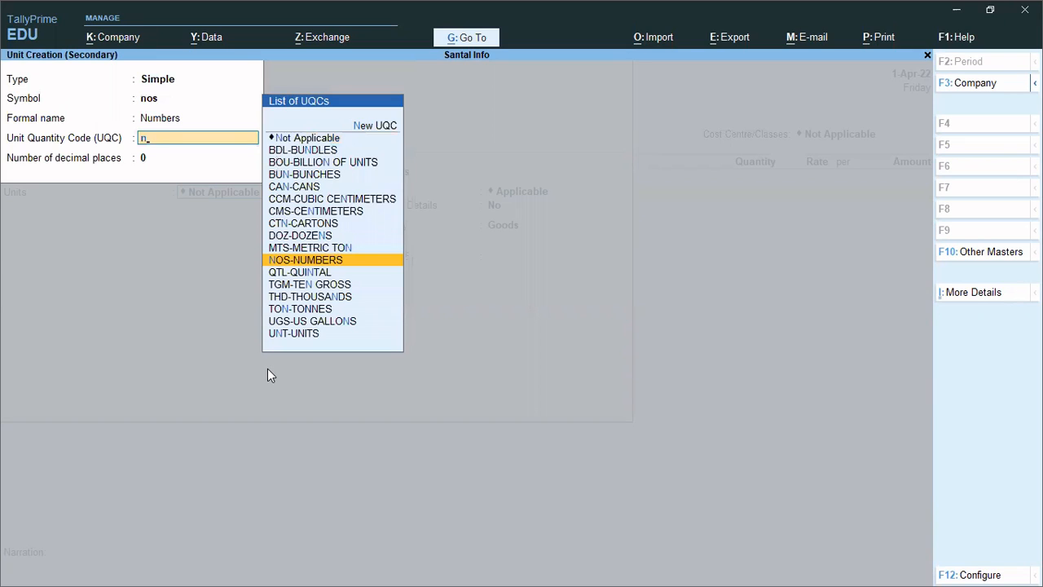
key(Return)
key(Return)
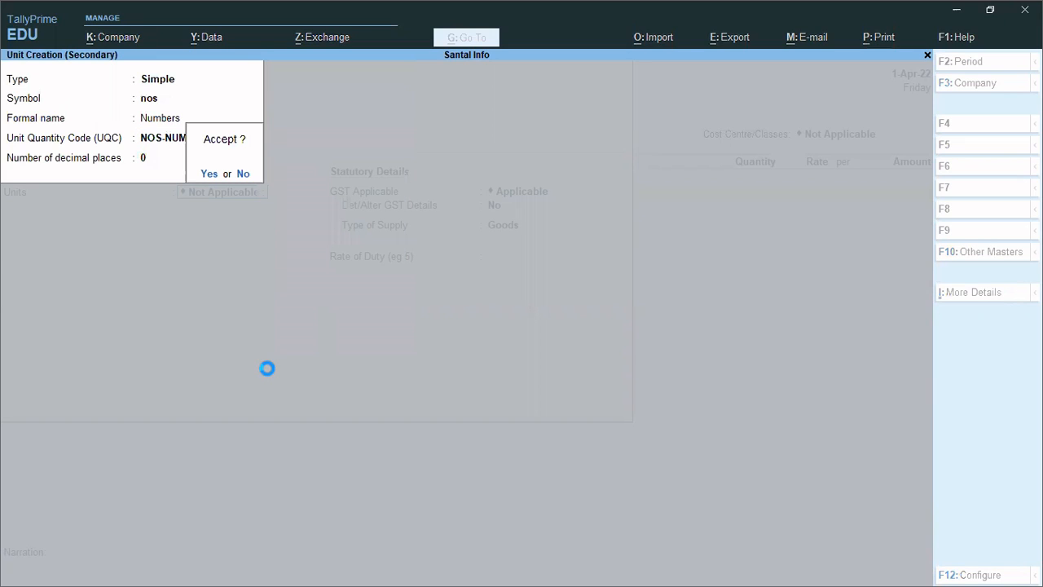
key(Return)
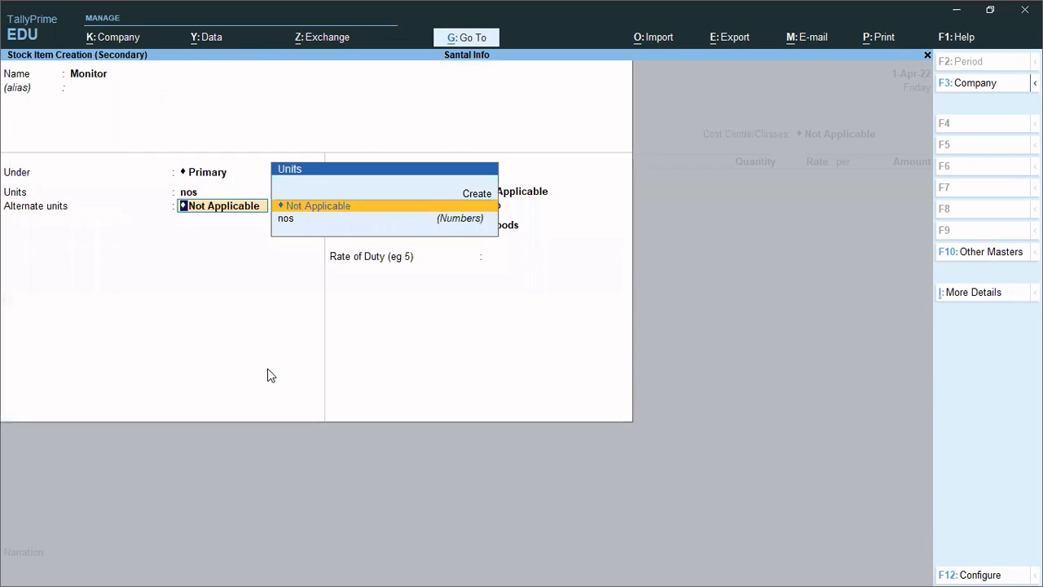
Step: Keep Monitor's alternate units Not Applicable and GST Applicable, and choose to set its GST details
key(Return)
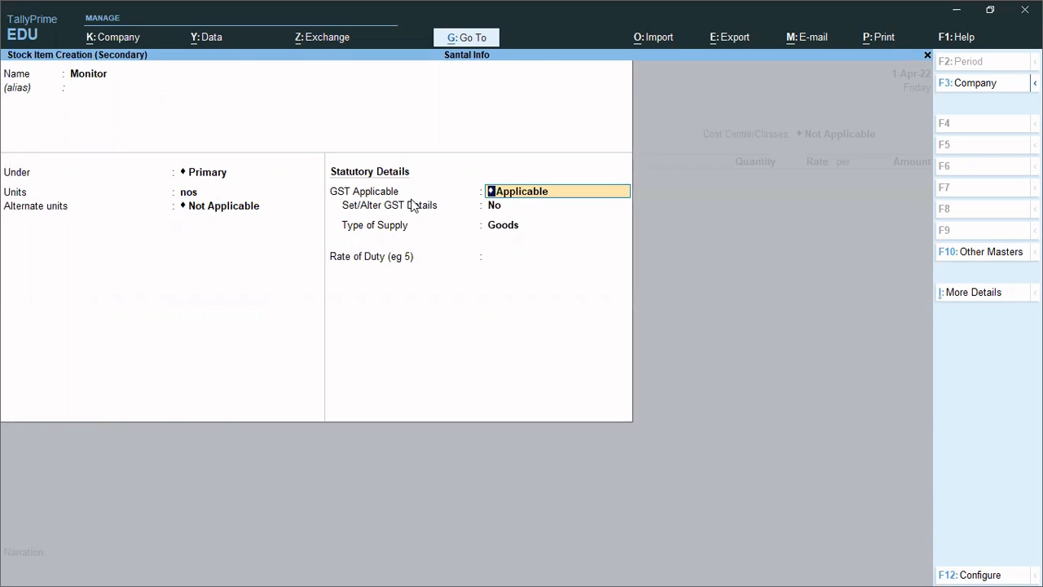
key(Return)
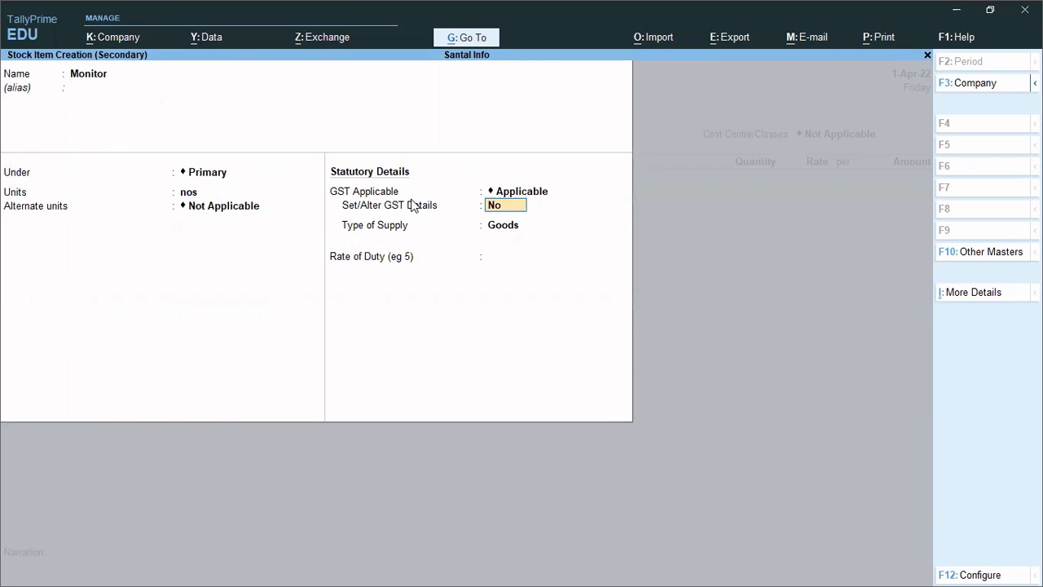
text(y)
key(Return)
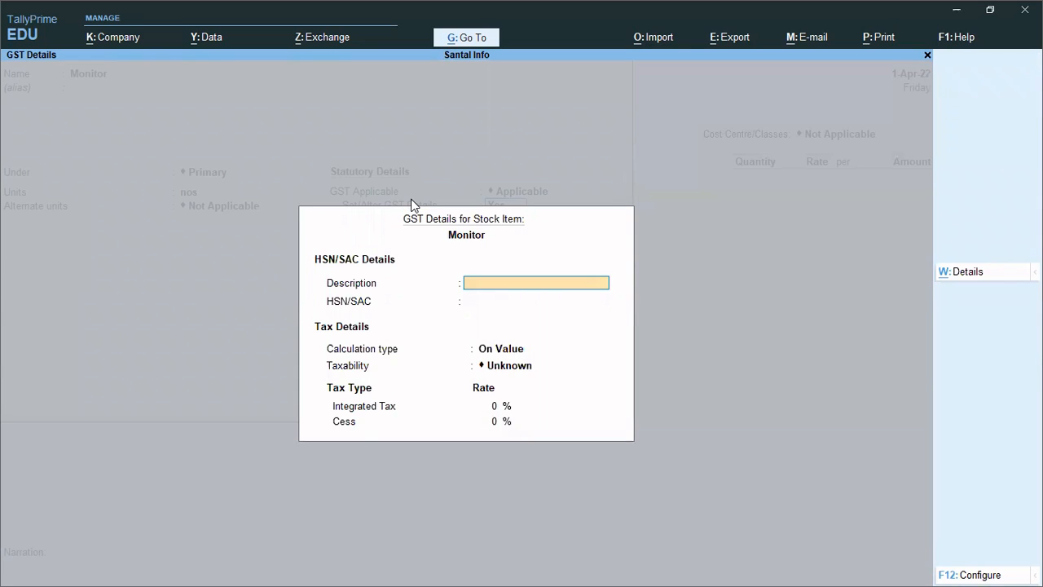
Step: Set Monitor's taxability to Taxable with an 18% integrated tax rate, leaving the HSN/SAC details blank
key(Return)
key(Return)
key(Return)
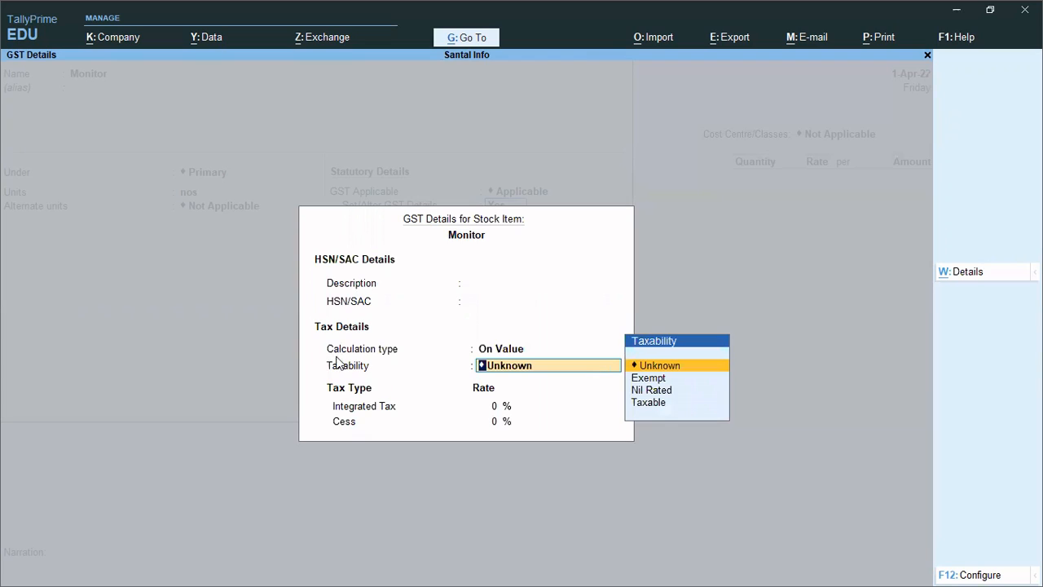
key(Down)
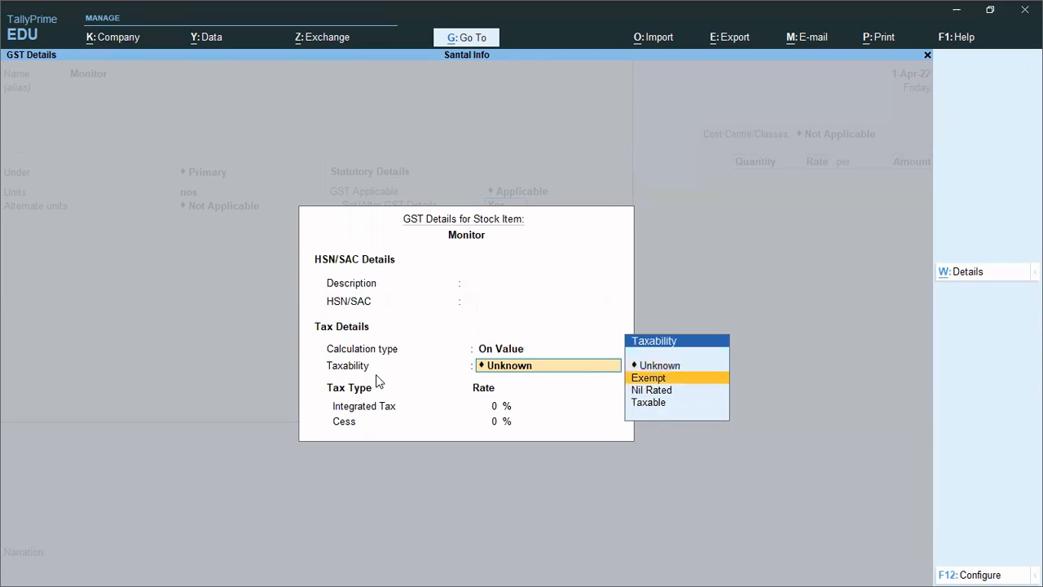
key(Down)
key(Down)
key(Return)
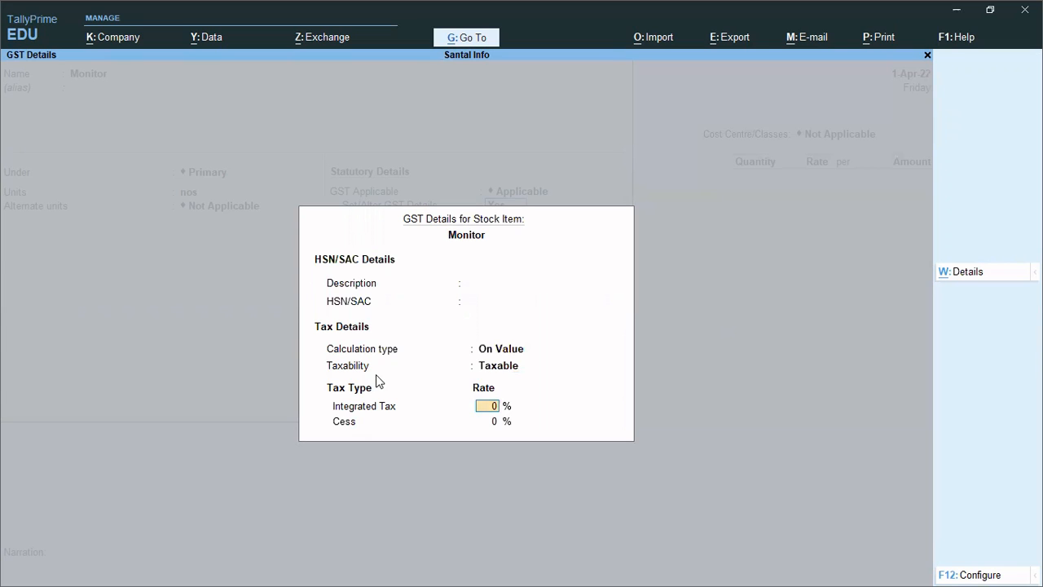
text(18)
key(Return)
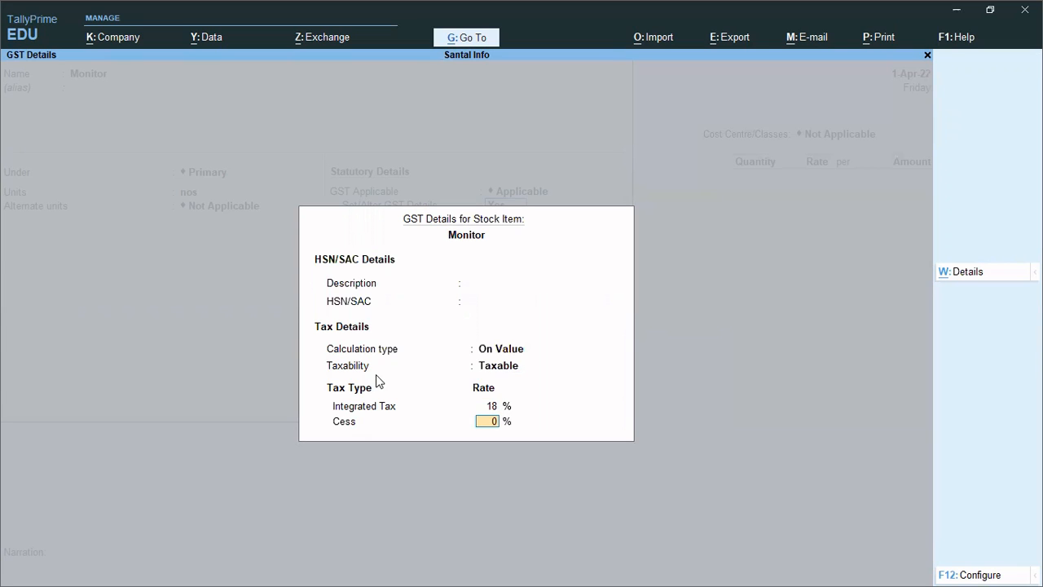
Step: Accept Monitor's GST details with supply type Goods and save the stock item into the voucher without a description
key(Return)
key(Return)
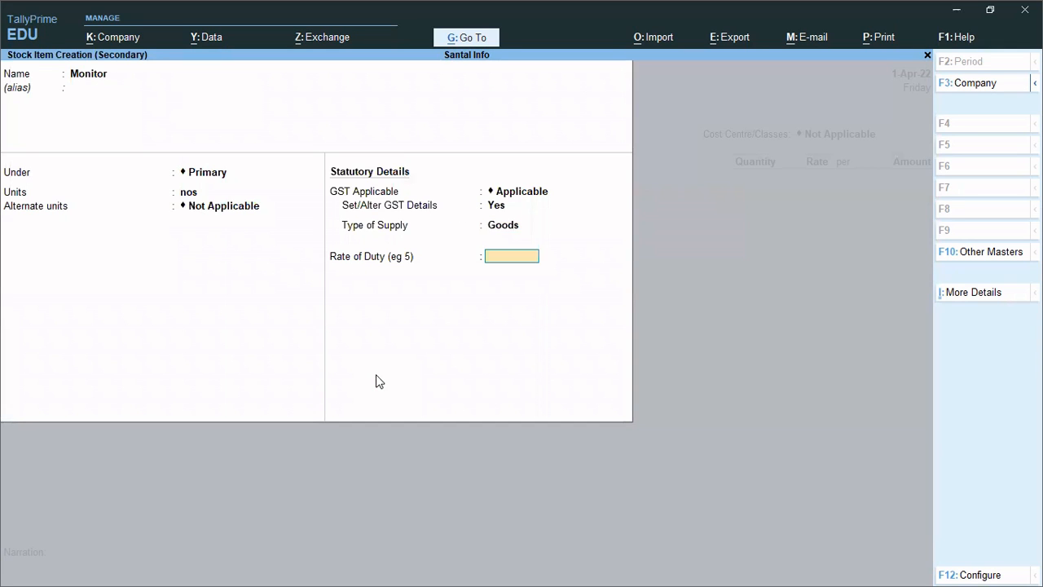
key(Return)
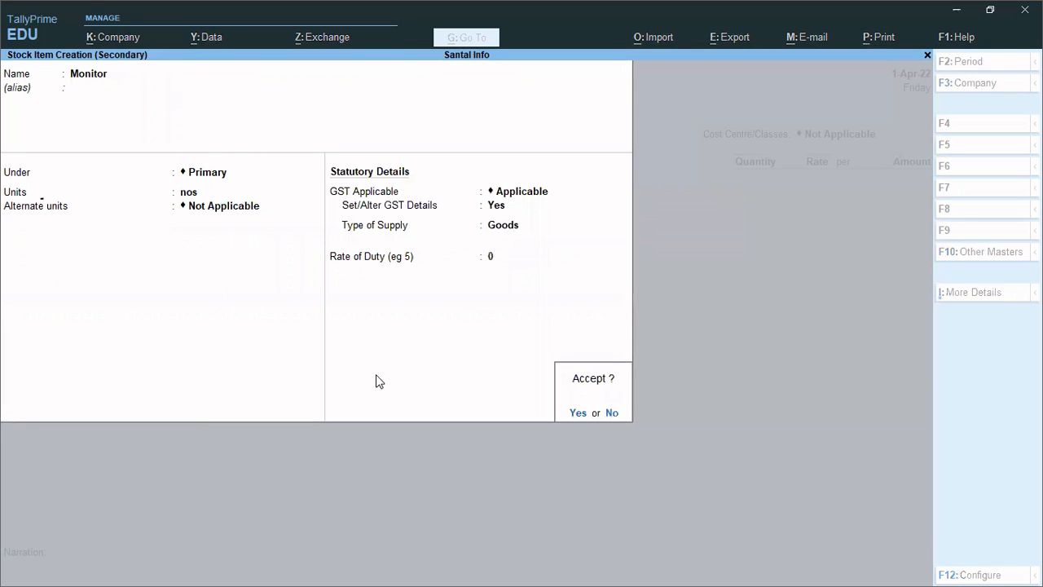
key(Return)
key(Return)
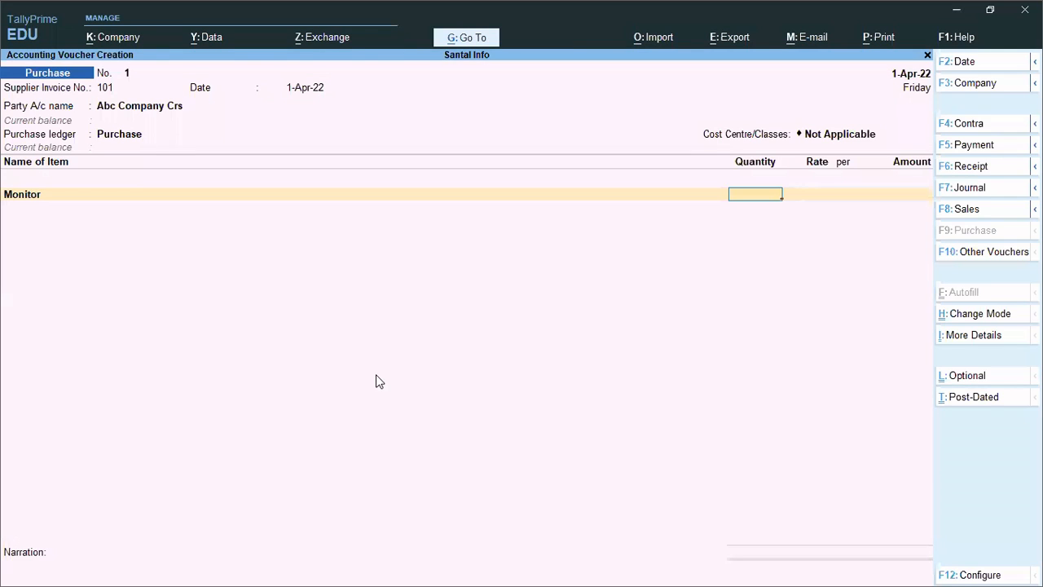
Step: Enter a quantity of 5 nos at a rate of 5,000 per nos for Monitor and accept the amount
text(5)
key(Return)
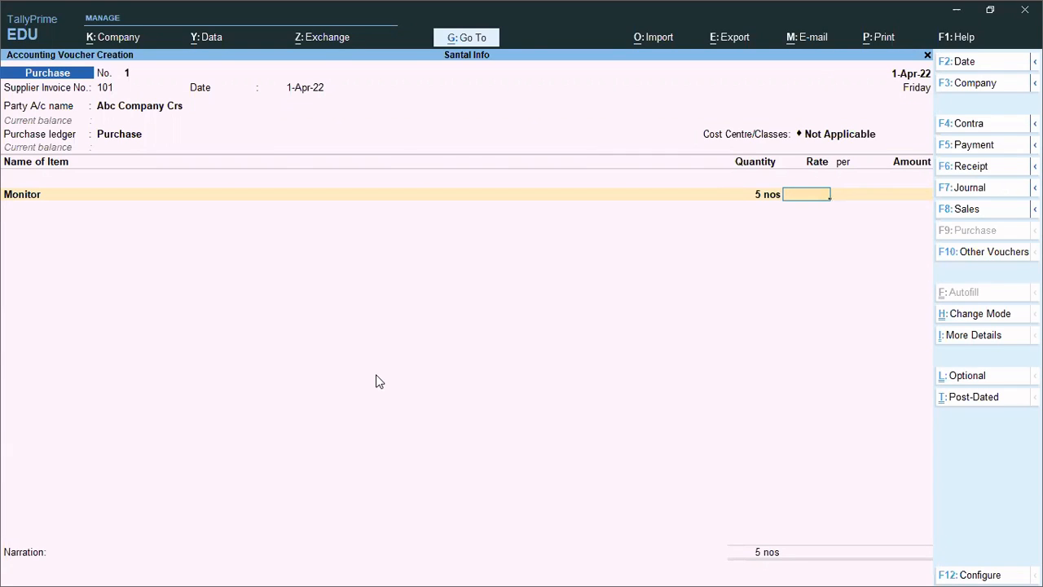
text(5,00)
text(00)
key(Return)
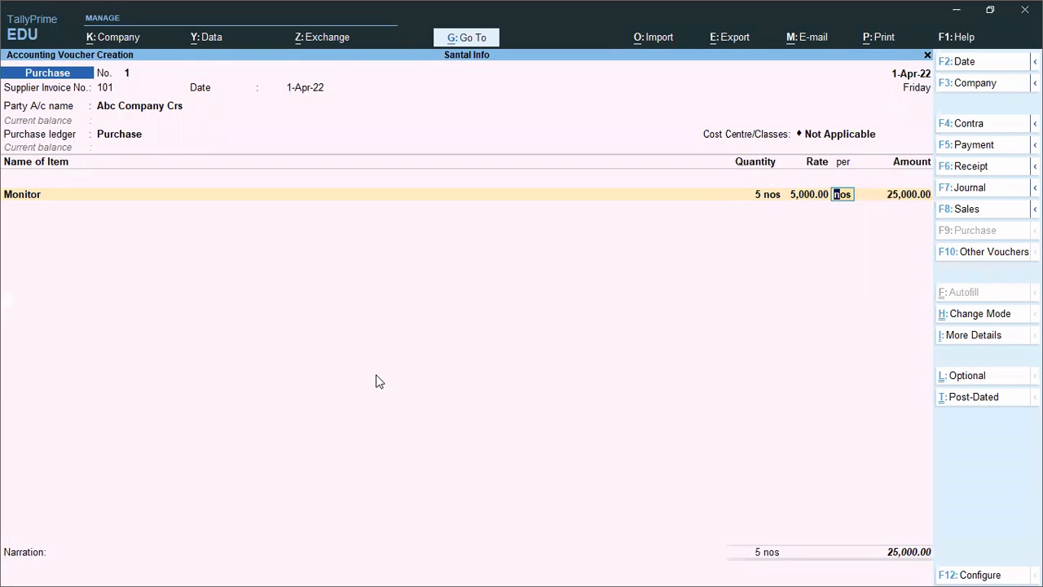
key(Return)
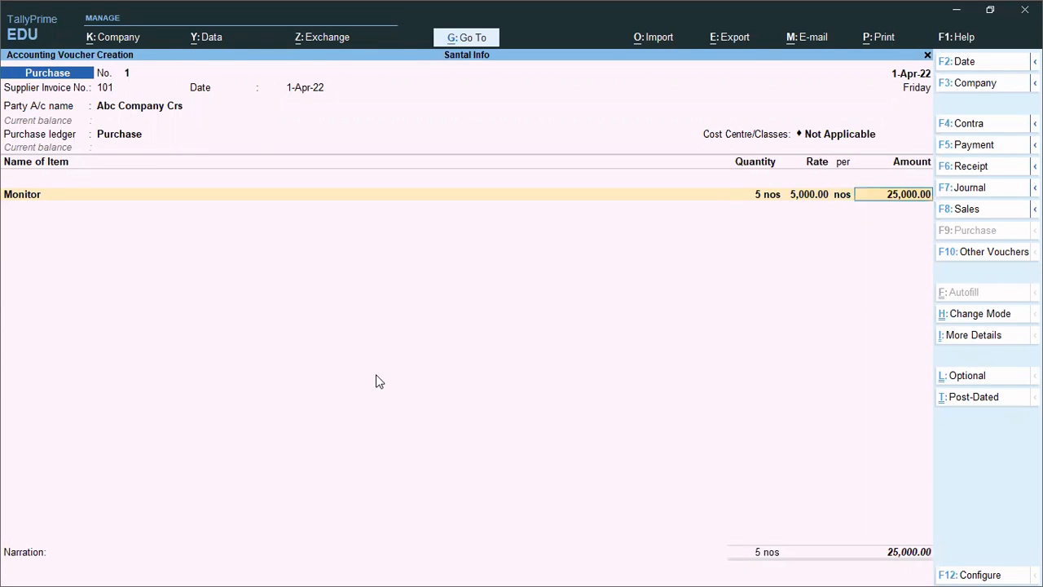
key(Return)
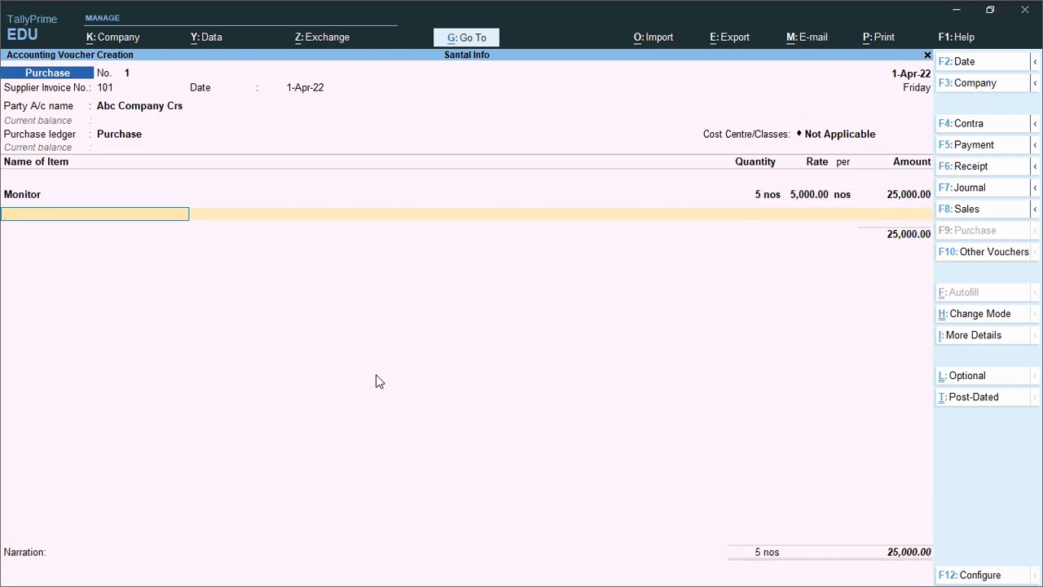
Step: Start a second stock item named Grams under Primary, with unit nos and alternate units Not Applicable
key(alt+c)
text(G)
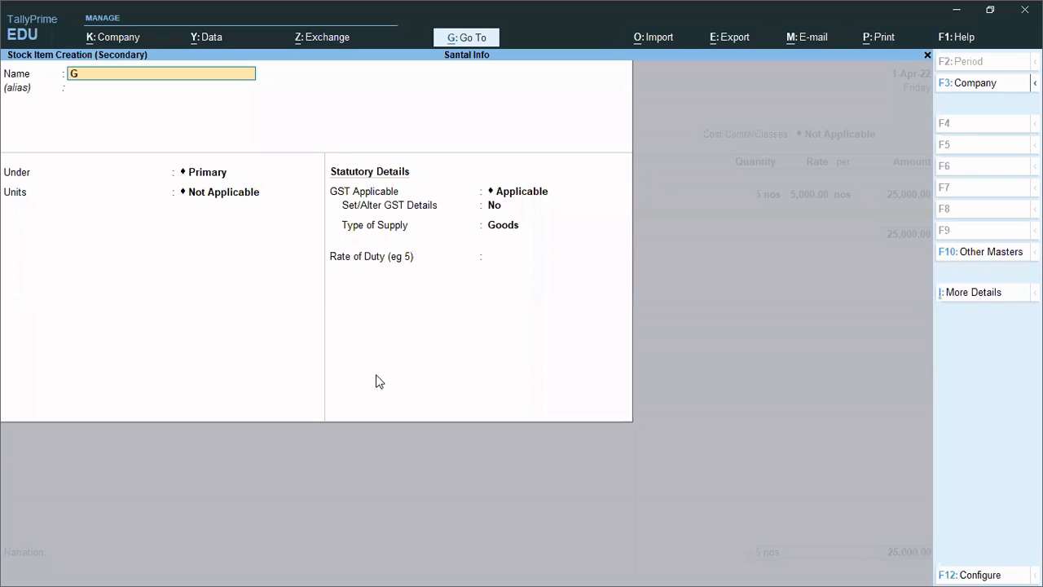
text(rams)
key(Return)
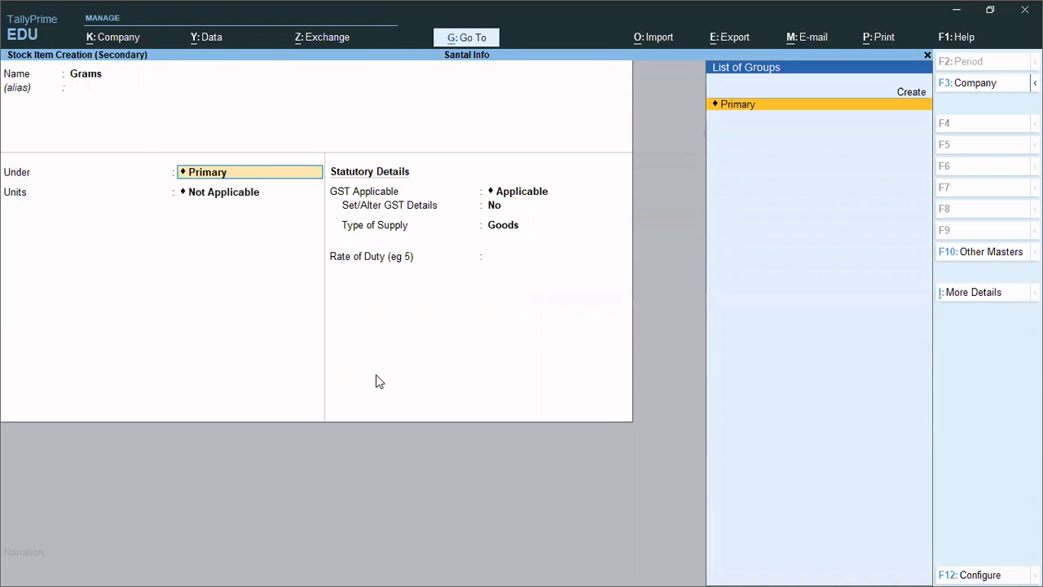
key(Return)
key(Down)
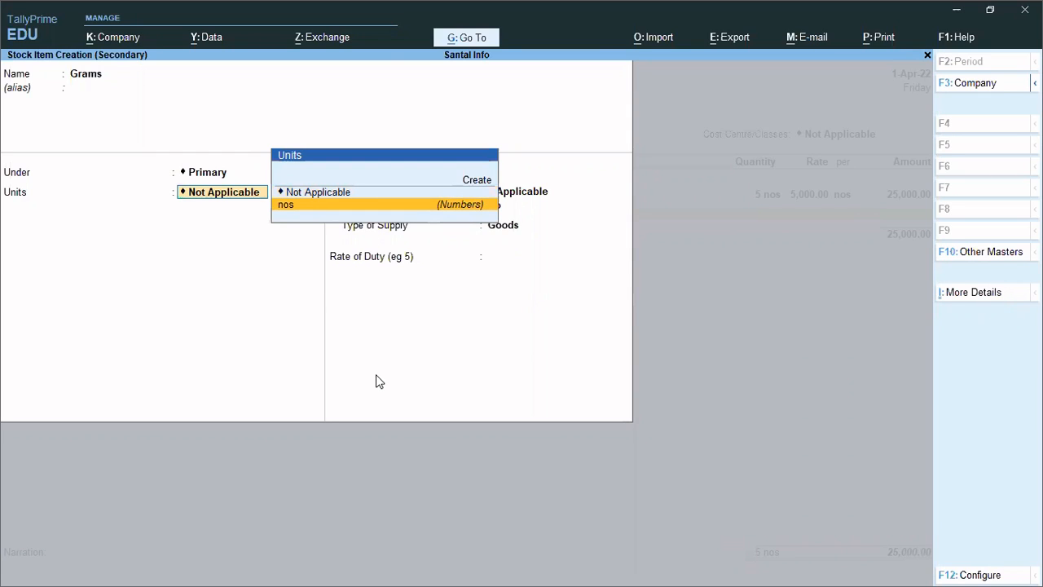
key(Return)
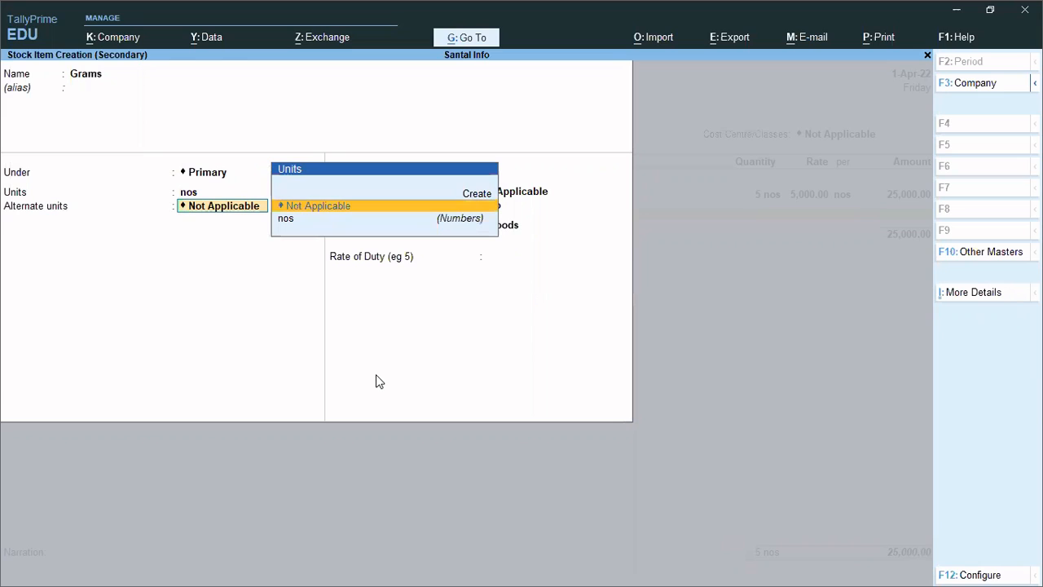
key(Return)
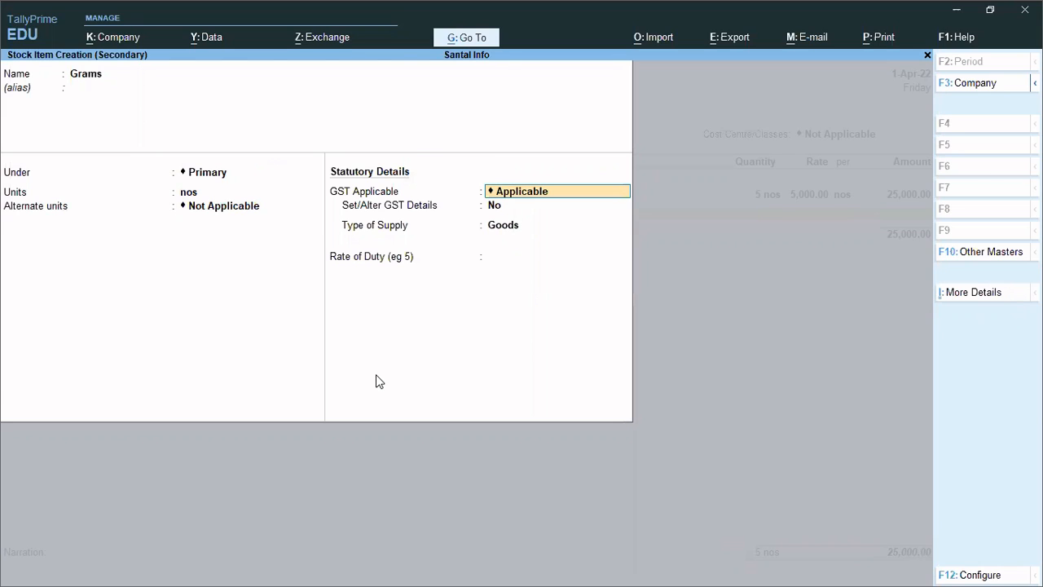
Step: Make GST applicable to Grams and set its GST details to Taxable with a 5% integrated tax rate
key(Return)
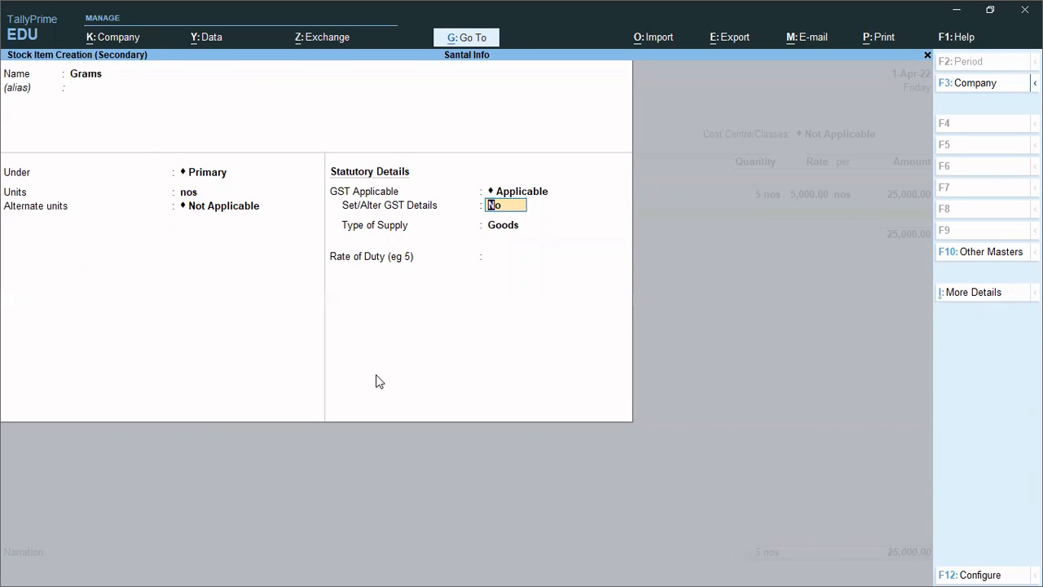
text(y)
key(Return)
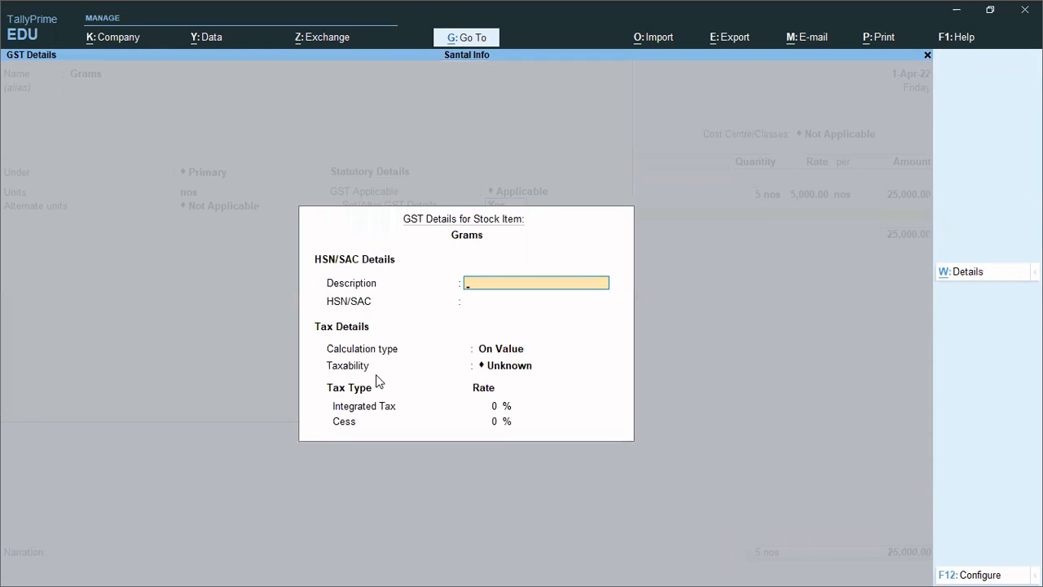
key(Return)
key(Return)
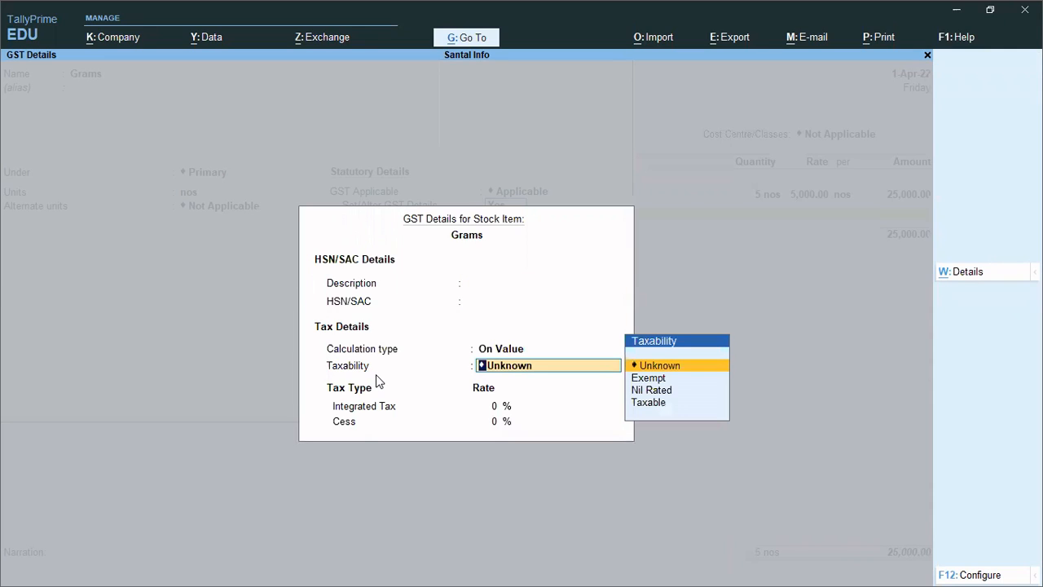
key(Down)
key(Down)
key(Down)
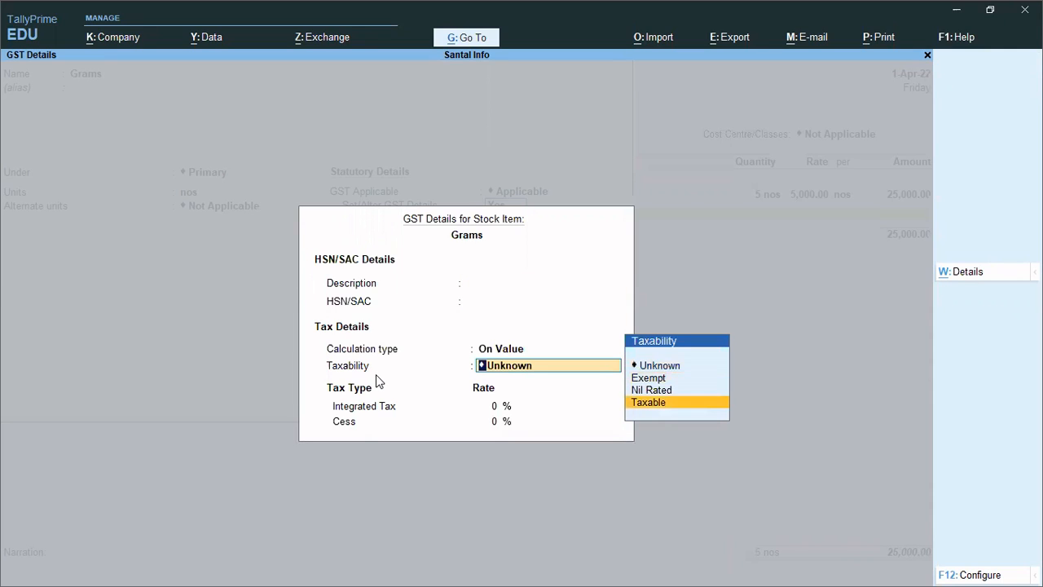
key(Return)
text(5)
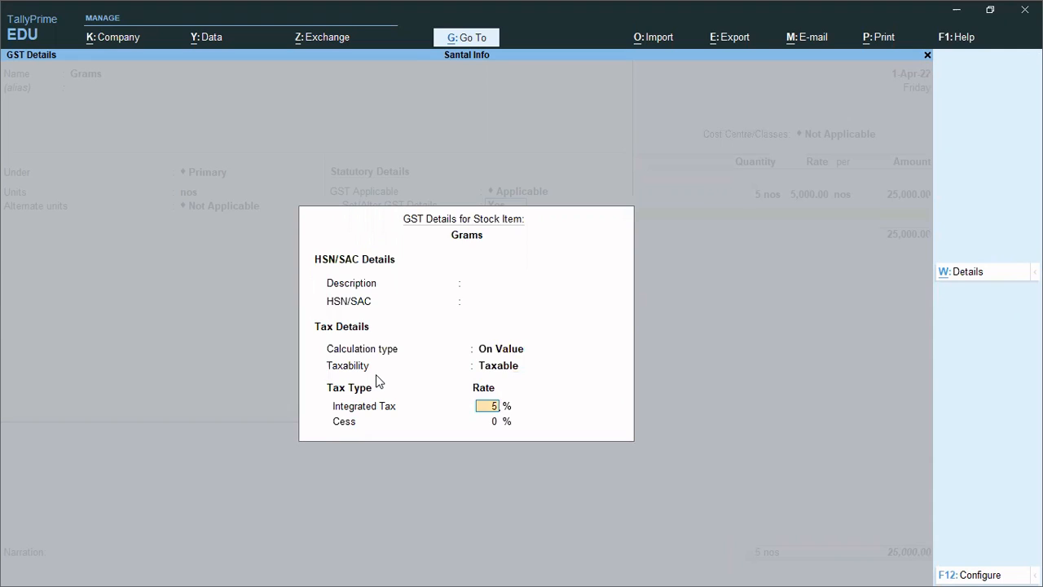
key(Return)
key(Return)
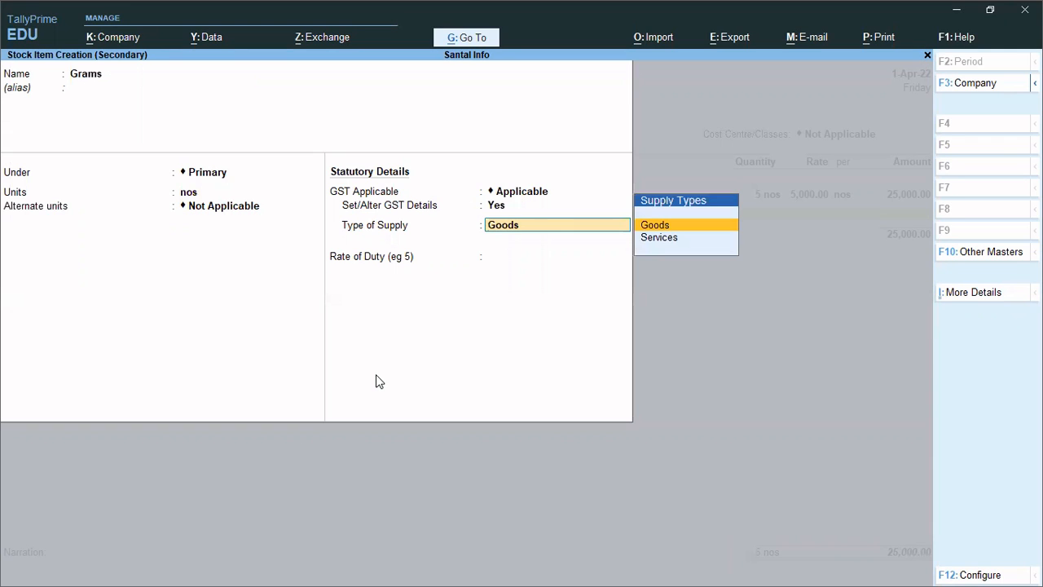
Step: Save the Grams stock item with supply type Goods and leave its description blank in the voucher
key(Return)
key(Return)
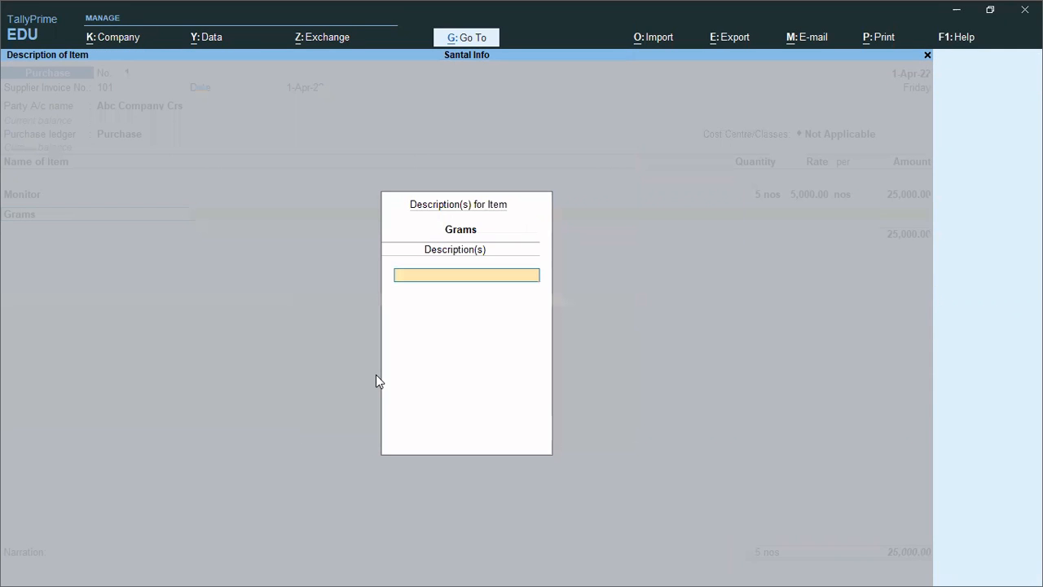
key(Return)
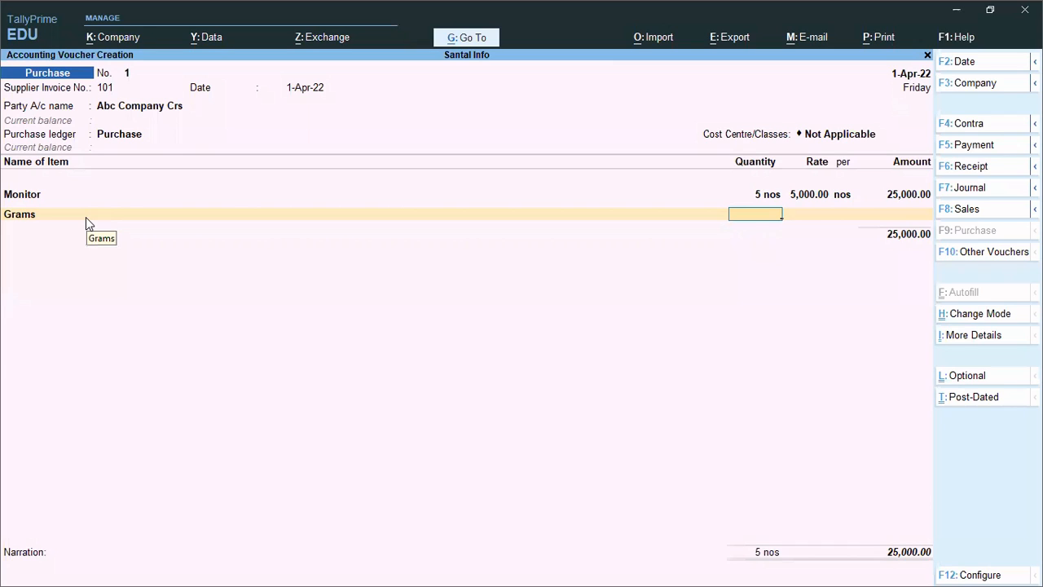
Step: Enter a quantity of 10 nos at a rate of 150 for Grams on the voucher's second item line
text(10)
key(Return)
text(1)
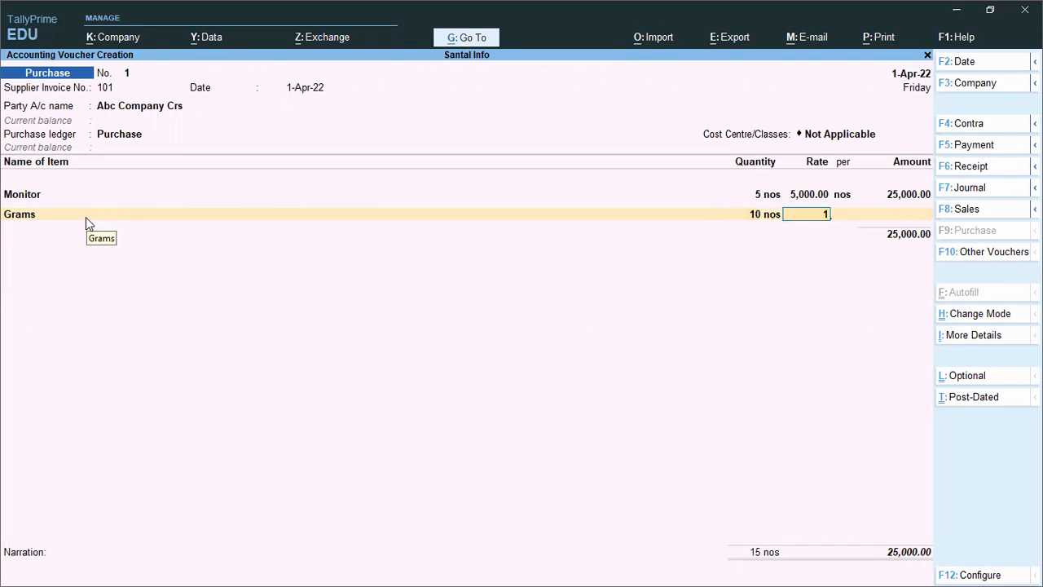
text(50)
key(Return)
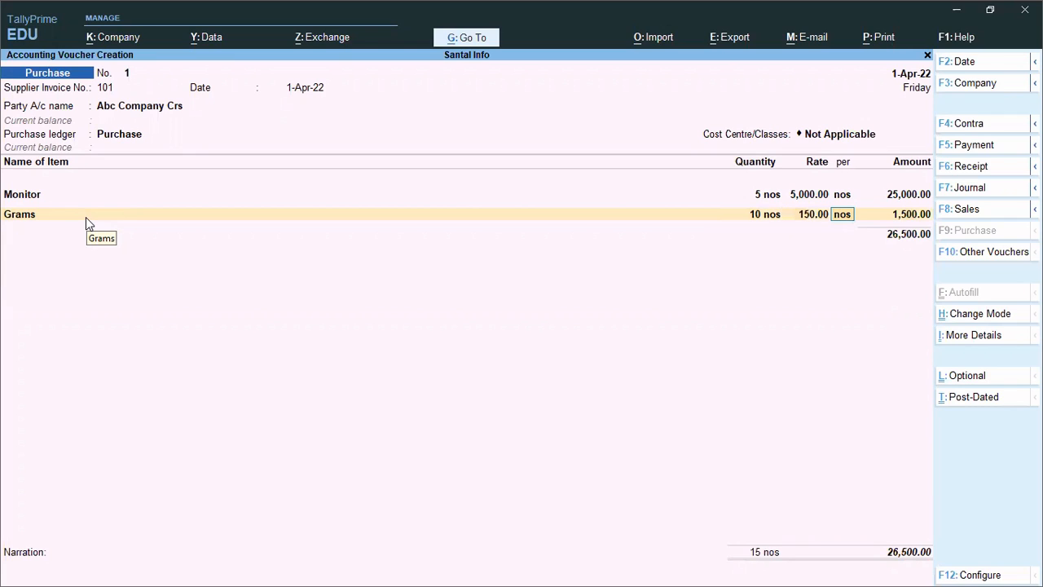
Step: End the voucher's item entries after Grams and start a new ledger named CGST under the Duties & Taxes group
key(Return)
key(Return)
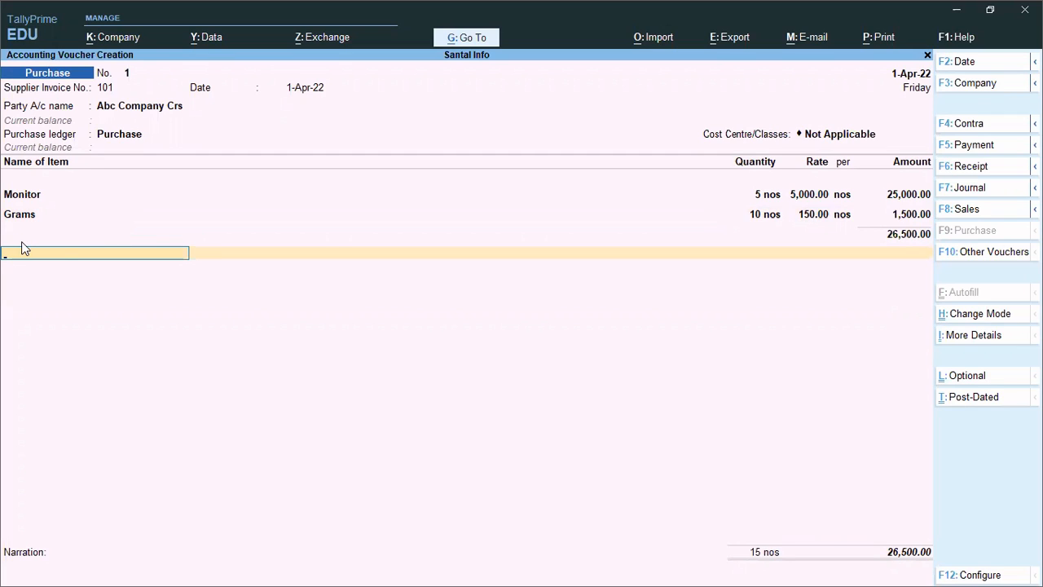
key(alt+c)
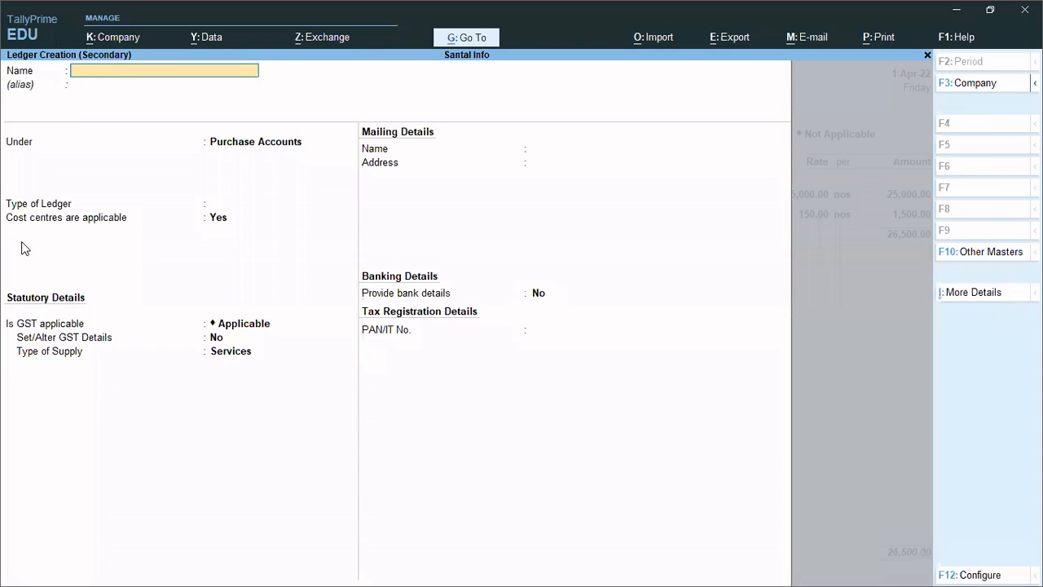
text(CGST)
key(Return)
key(Return)
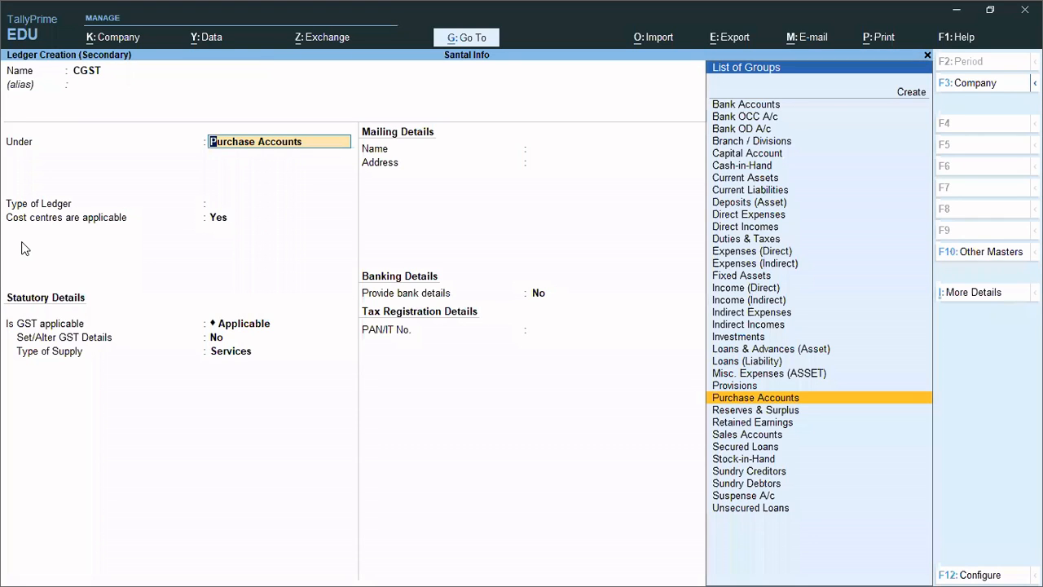
text(D)
key(Down)
key(Down)
key(Down)
key(Down)
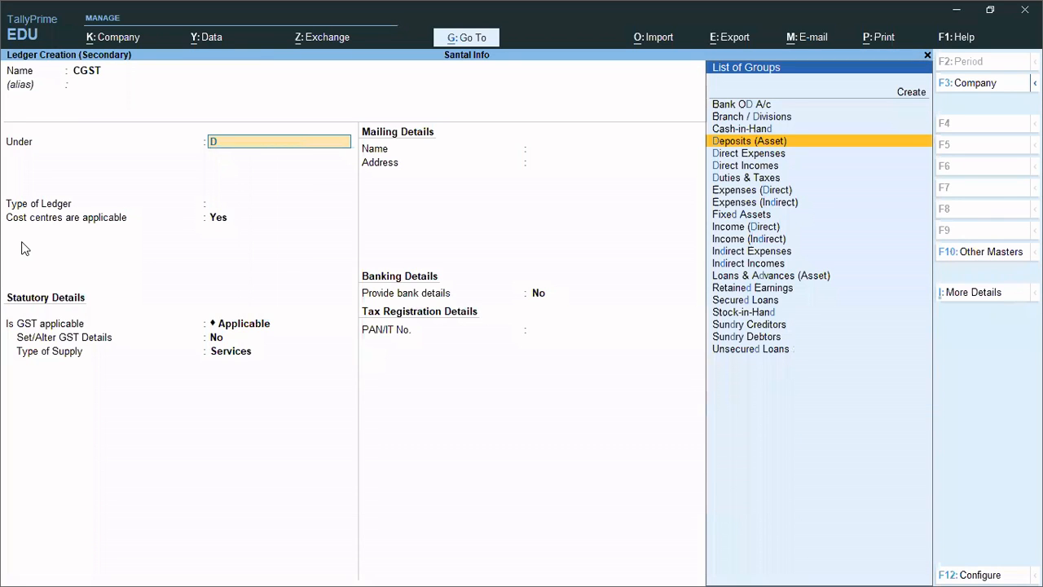
key(Return)
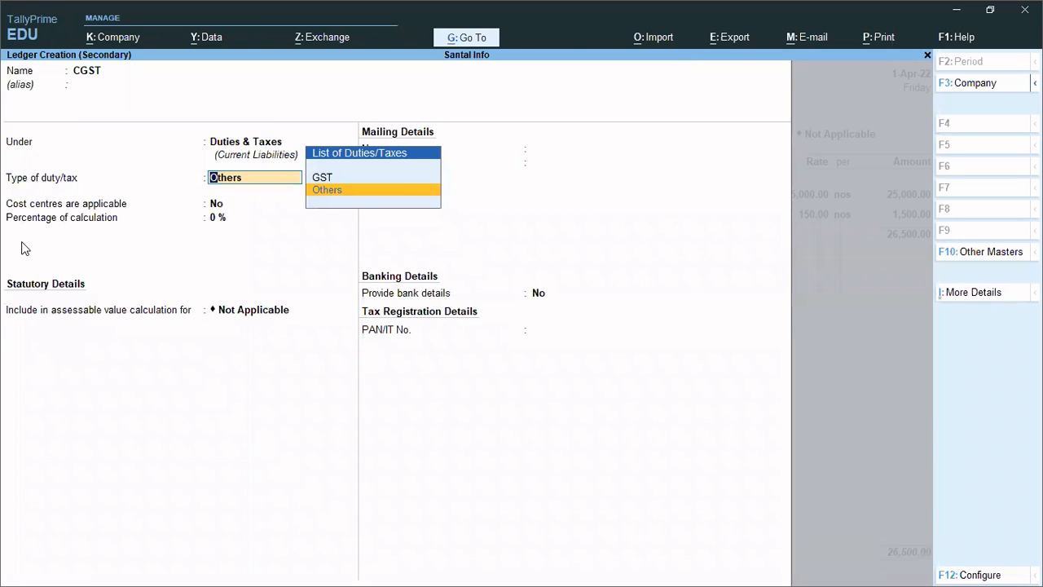
Step: Save CGST with duty type GST, tax type Central Tax and rounding Not Applicable, and accept its calculated amount in the voucher
key(Up)
key(Return)
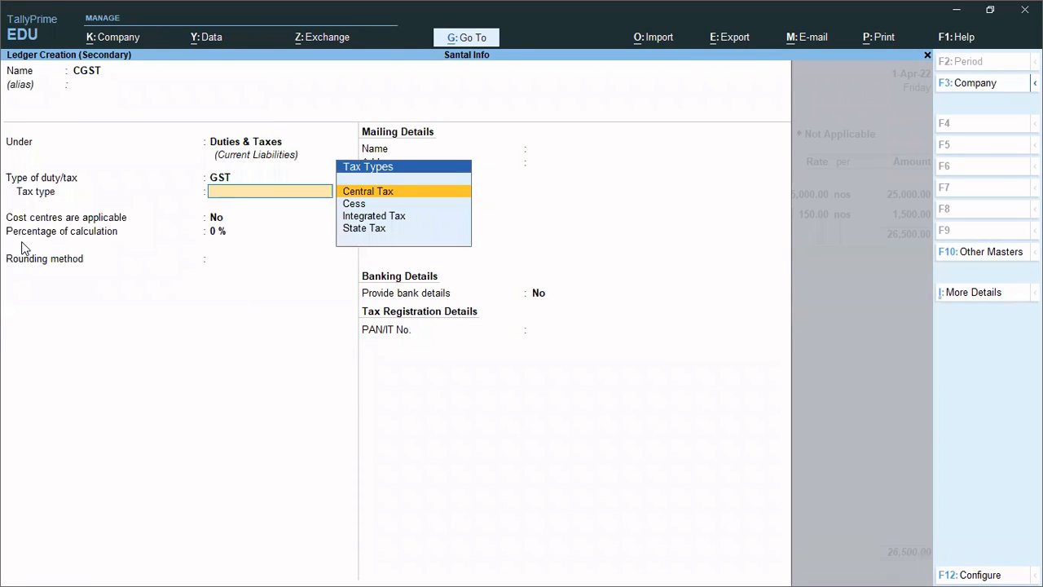
key(Return)
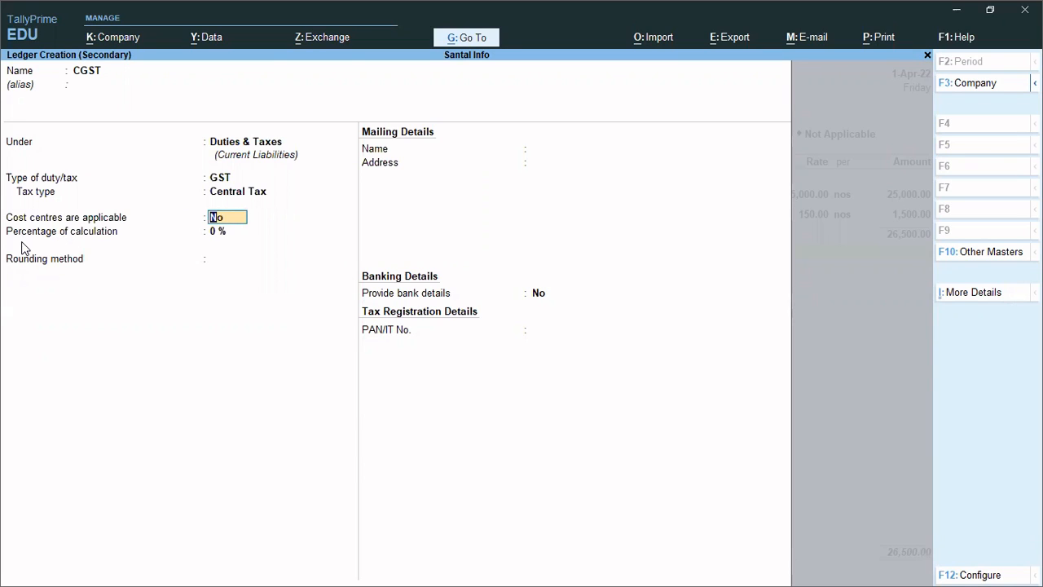
key(Return)
key(Return)
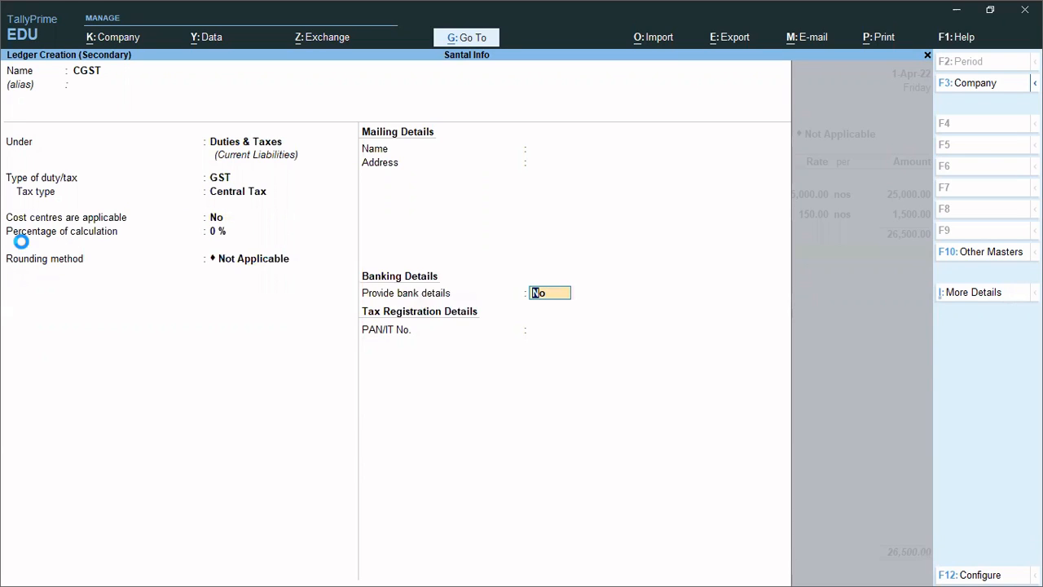
key(Return)
key(Return)
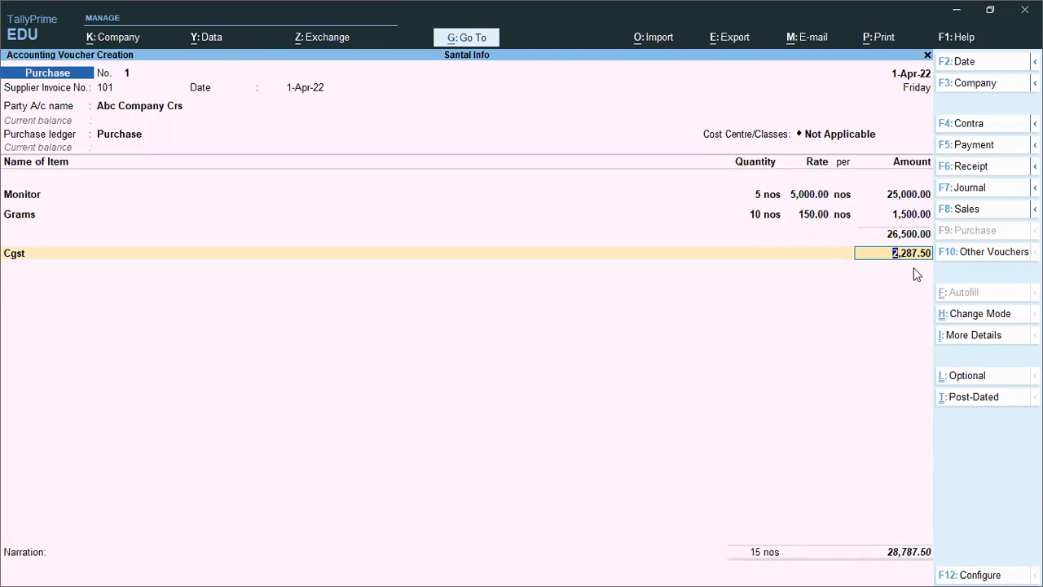
key(Return)
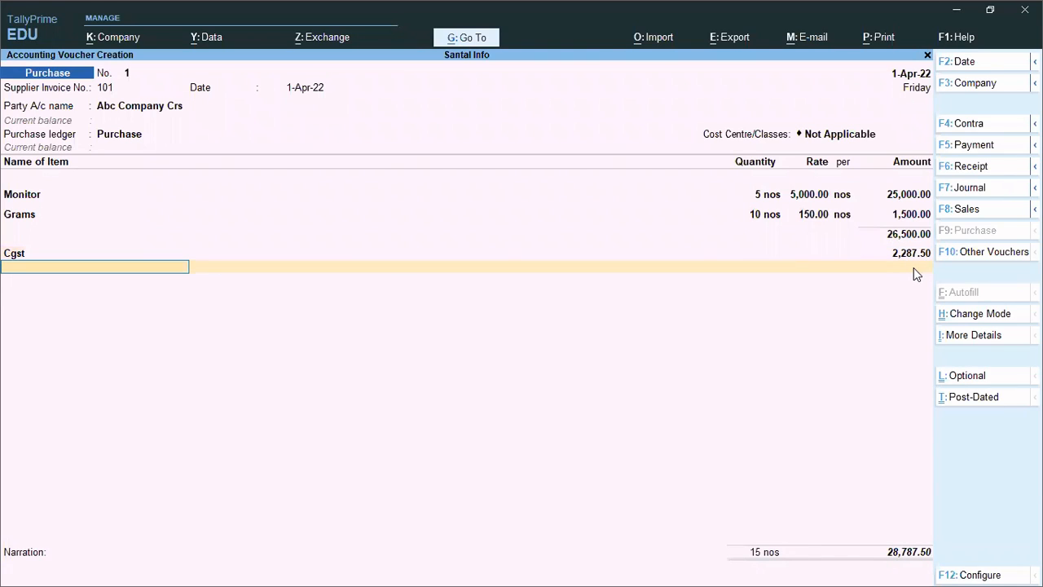
Step: Start a second tax ledger named SGST under Duties & Taxes with GST as its duty type
key(alt+c)
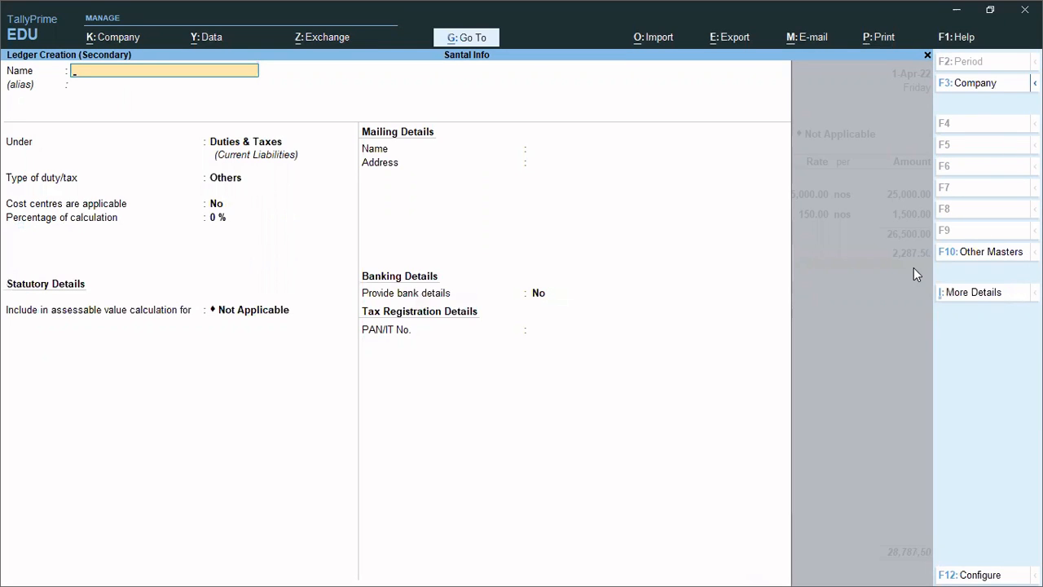
text(SGST)
key(Return)
key(Return)
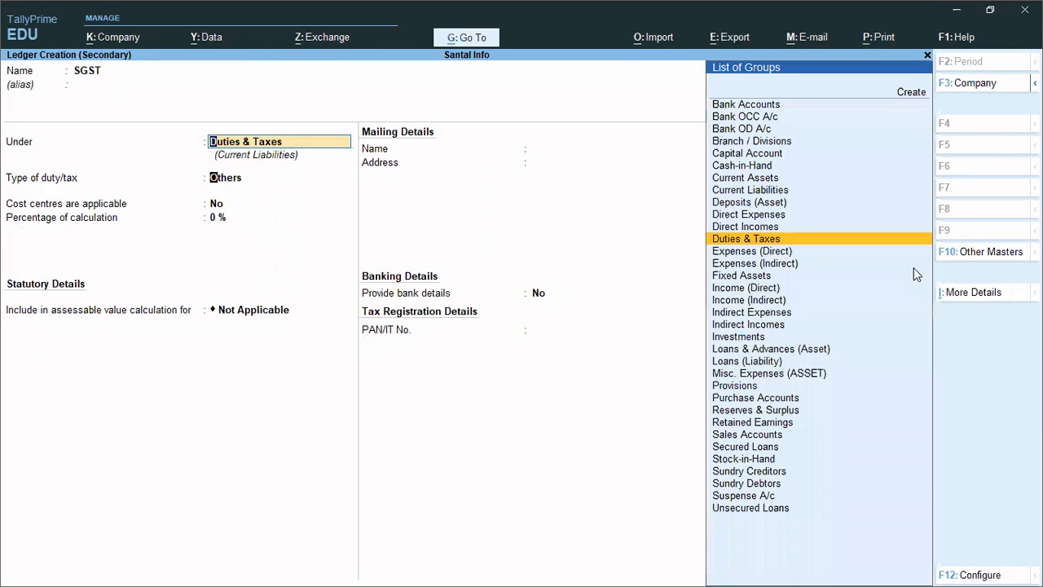
key(Up)
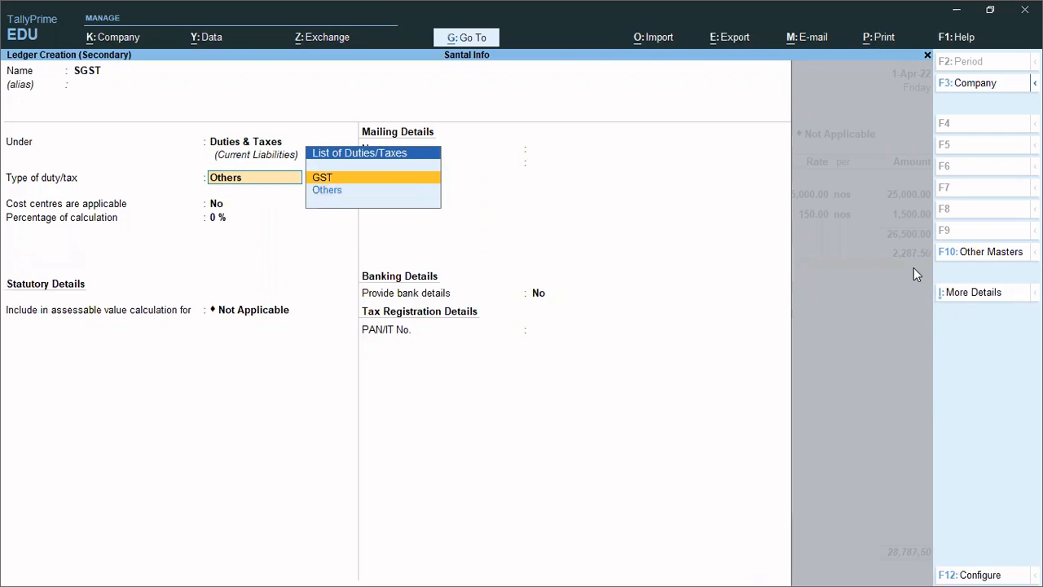
key(Return)
Step: Save SGST with tax type State Tax and rounding Not Applicable, and add it to the voucher below Cgst
key(Down)
key(Down)
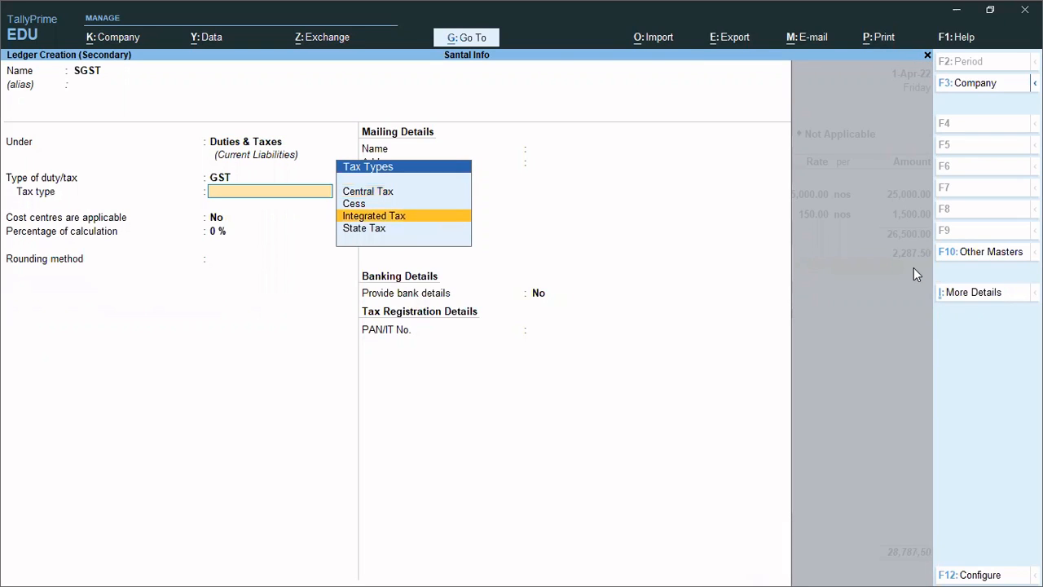
key(Down)
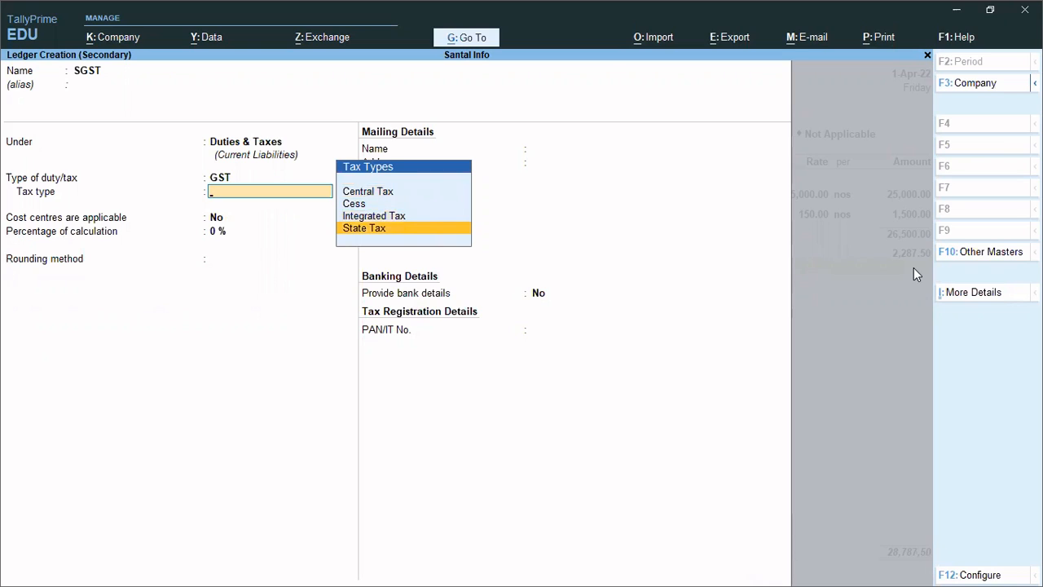
key(Return)
key(Return)
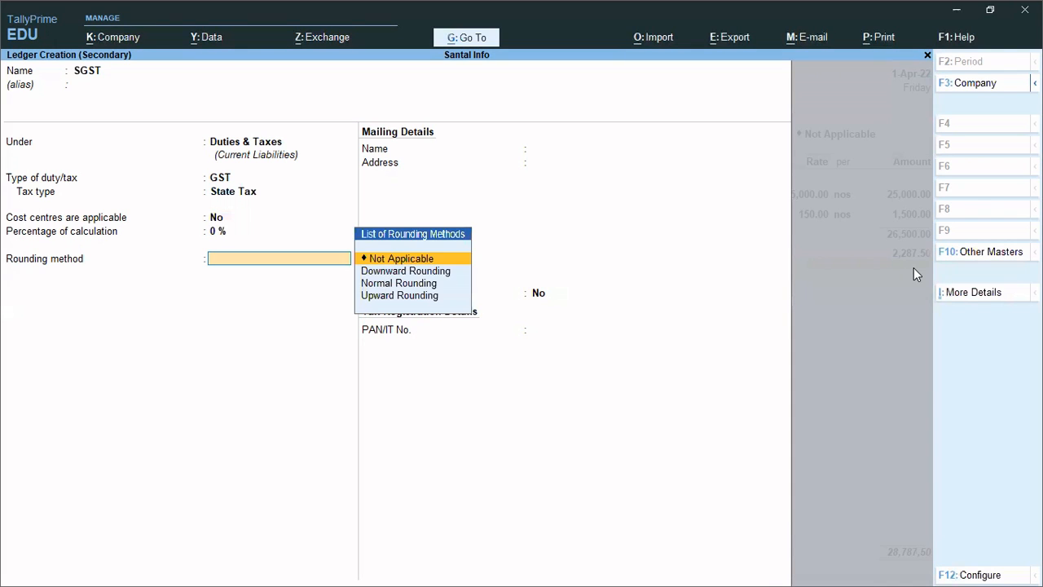
key(Return)
key(Return)
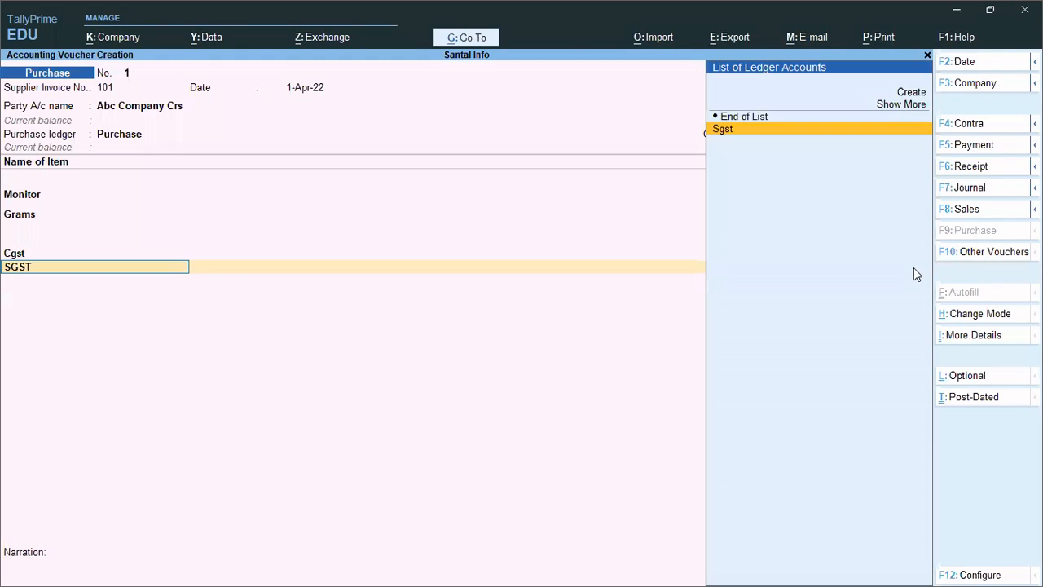
key(Return)
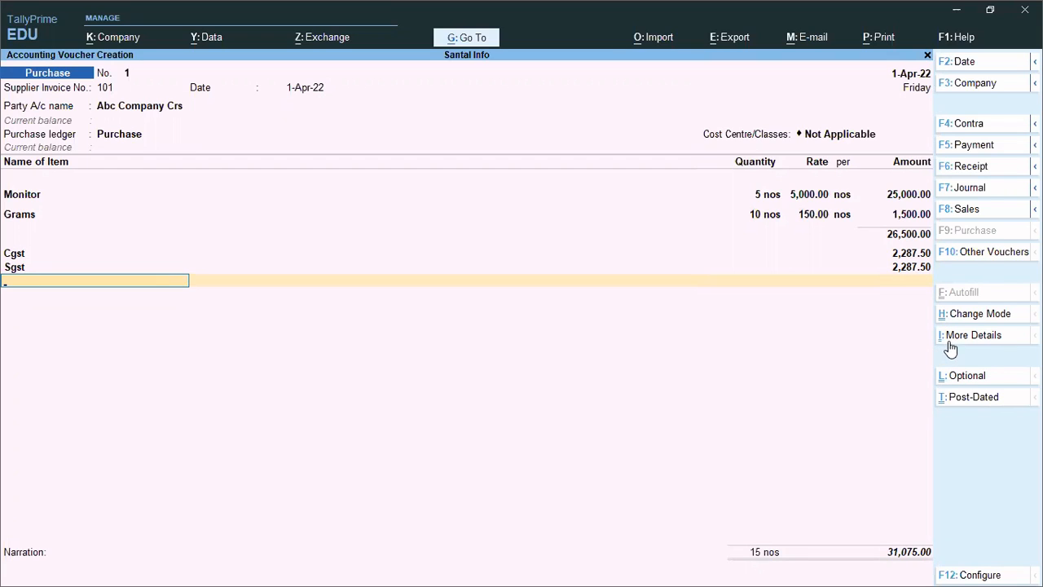
Step: Examine the voucher's GST - Tax Analysis for the taxable value and tax on each item, and close it
click(904, 254)
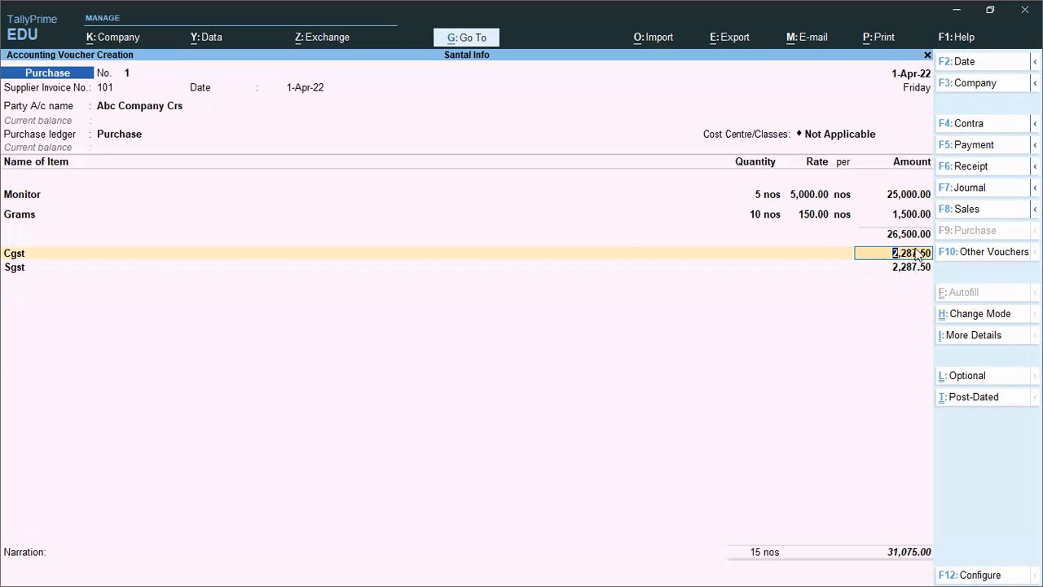
click(962, 337)
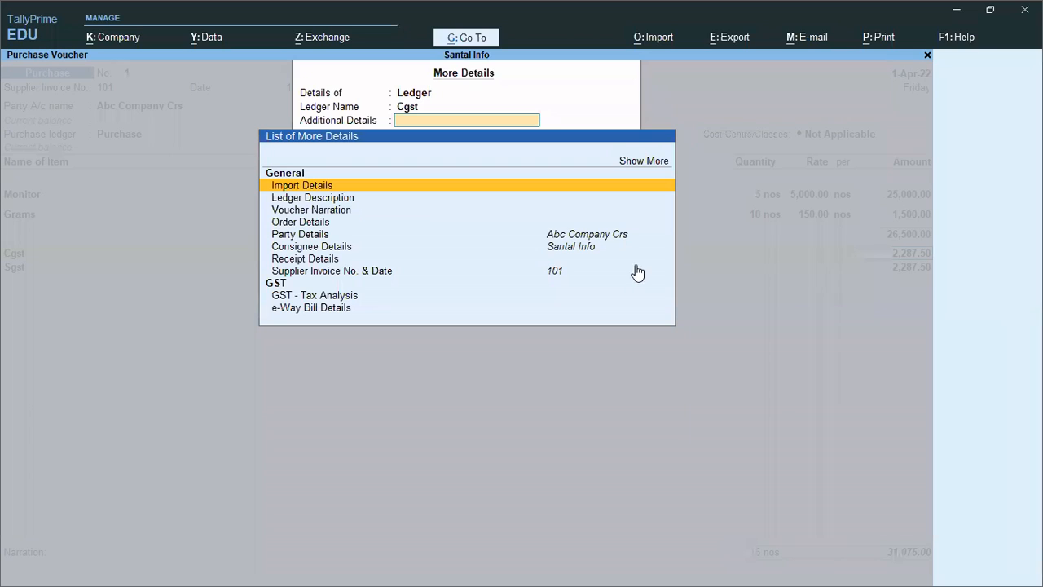
click(326, 297)
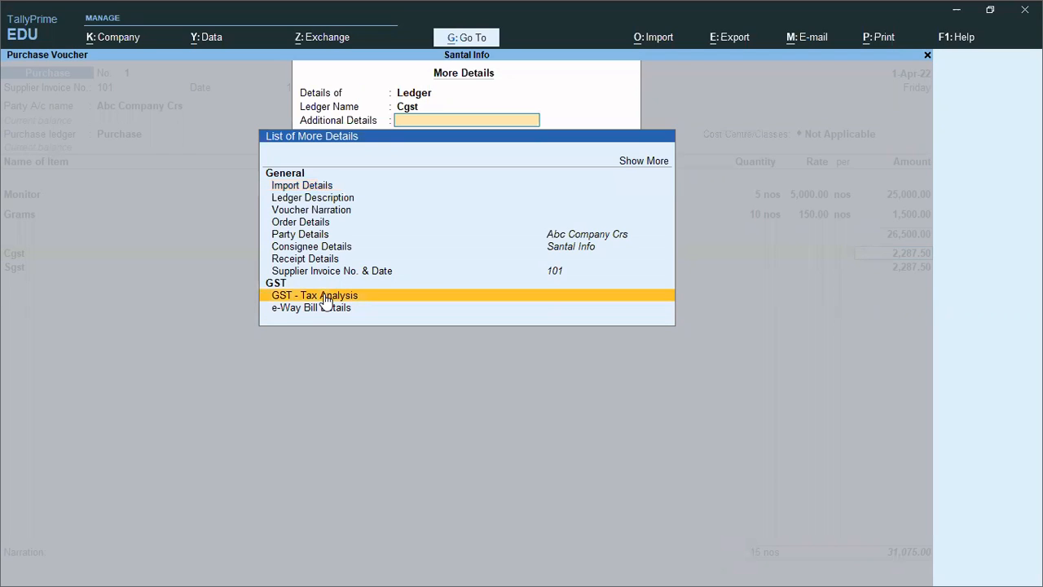
click(323, 295)
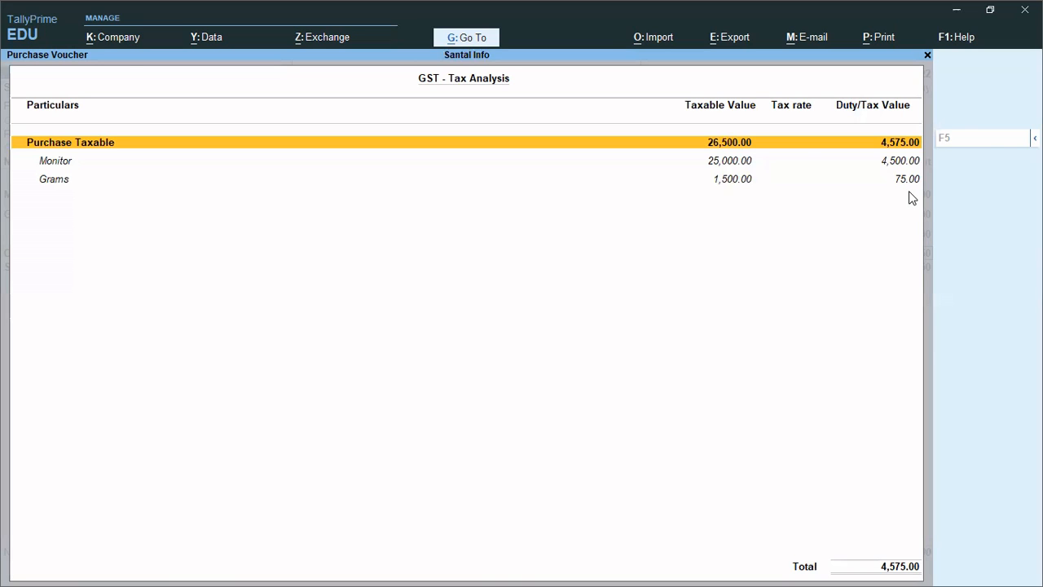
key(Escape)
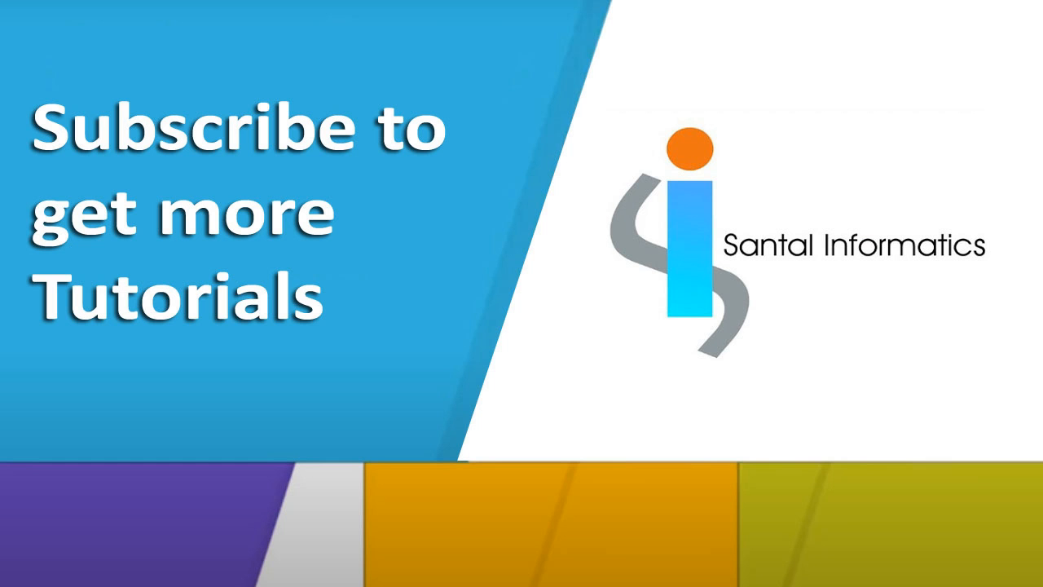